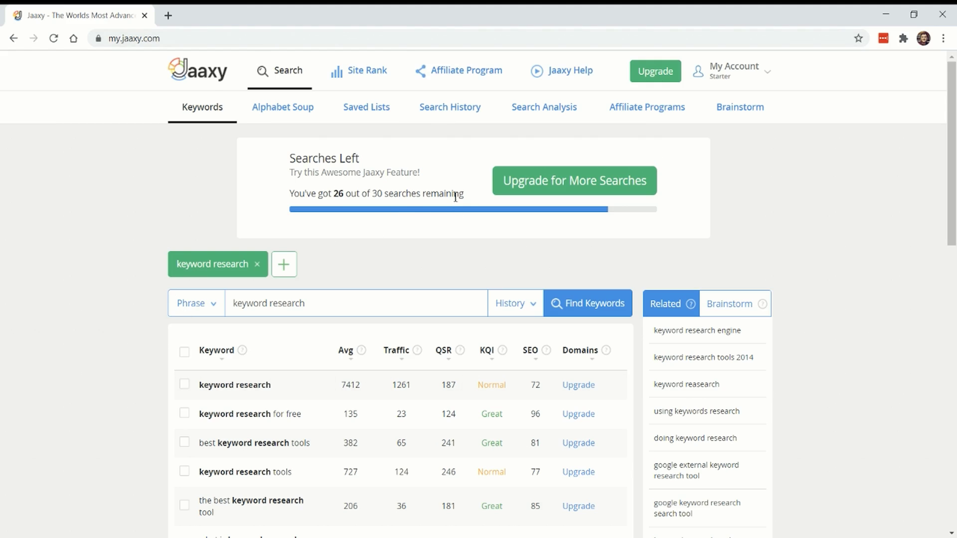
Open Jaaxy's Upgrade pricing page in a new background tab
middle_click(655, 76)
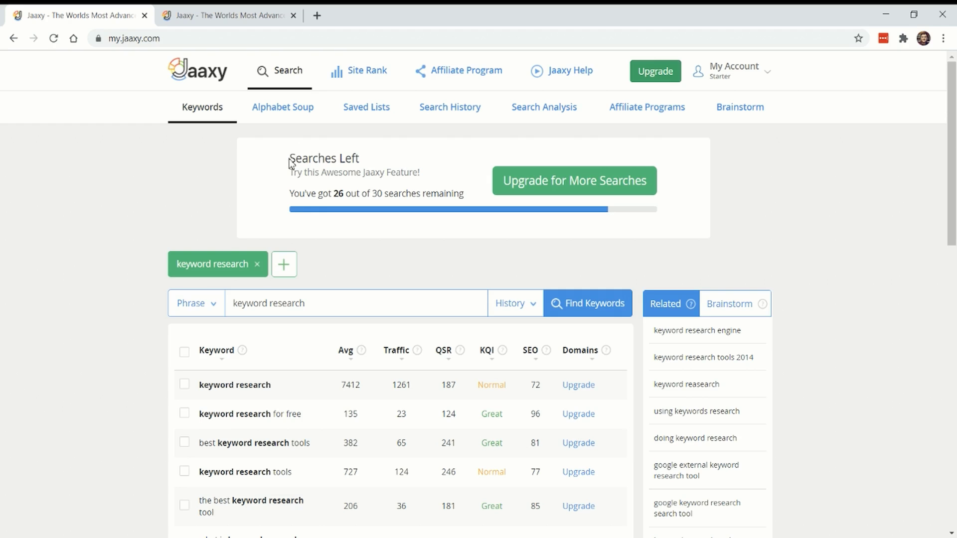
Switch to the upgrade tab and highlight the Pro plan's $49/mo price
key(ctrl+Tab)
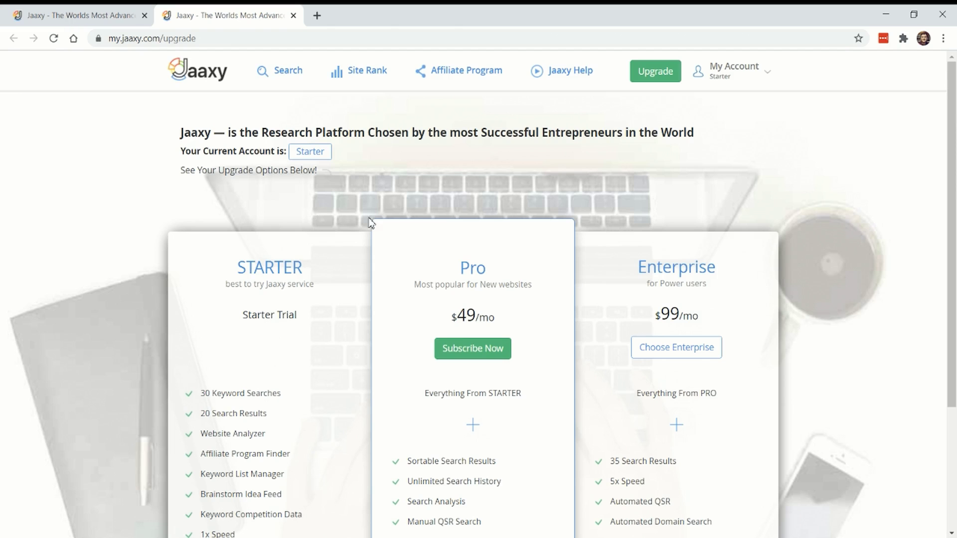
scroll(455, 207, down, 2)
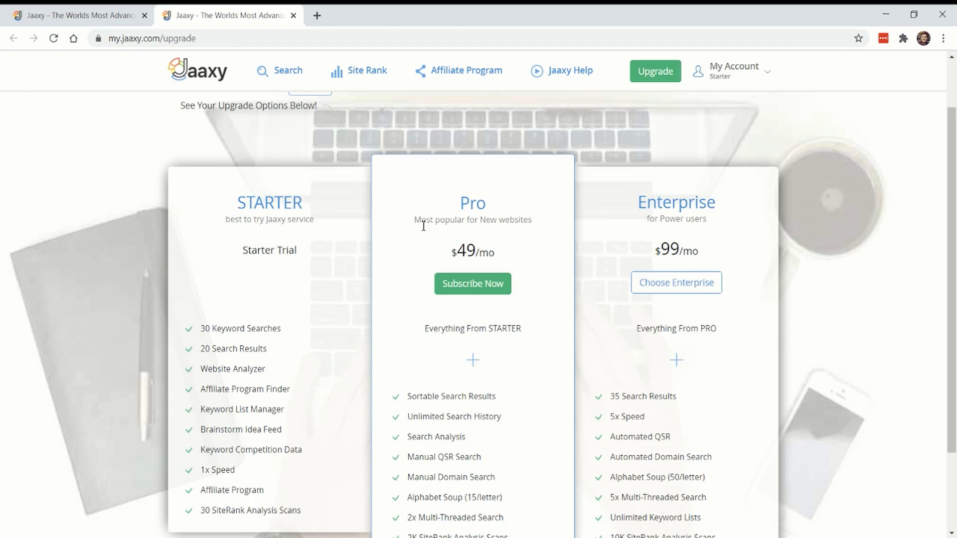
scroll(426, 219, down, 1)
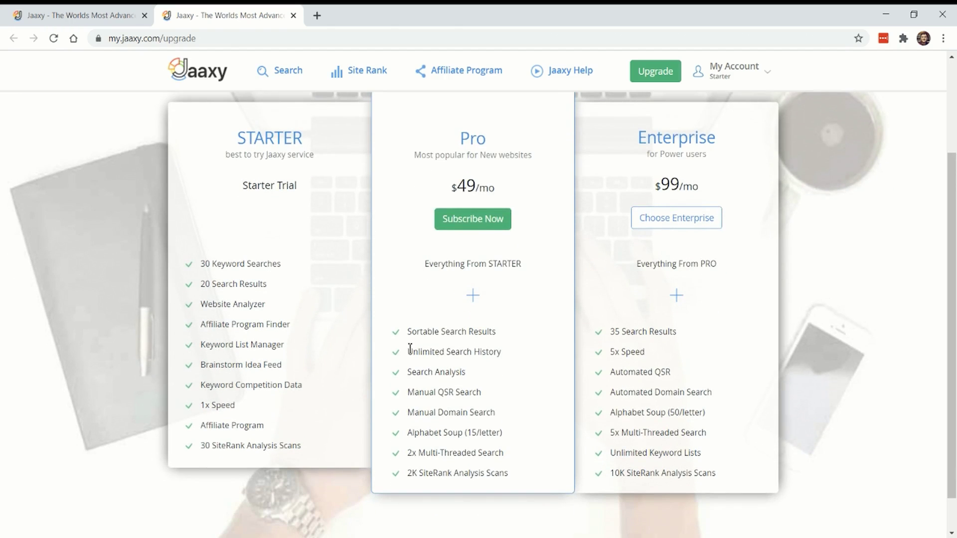
drag(452, 187, 495, 188)
click(470, 184)
Highlight the Enterprise plan heading and scroll through the plan cards
drag(641, 138, 722, 145)
click(706, 179)
drag(641, 141, 726, 139)
click(711, 152)
scroll(495, 191, down, 1)
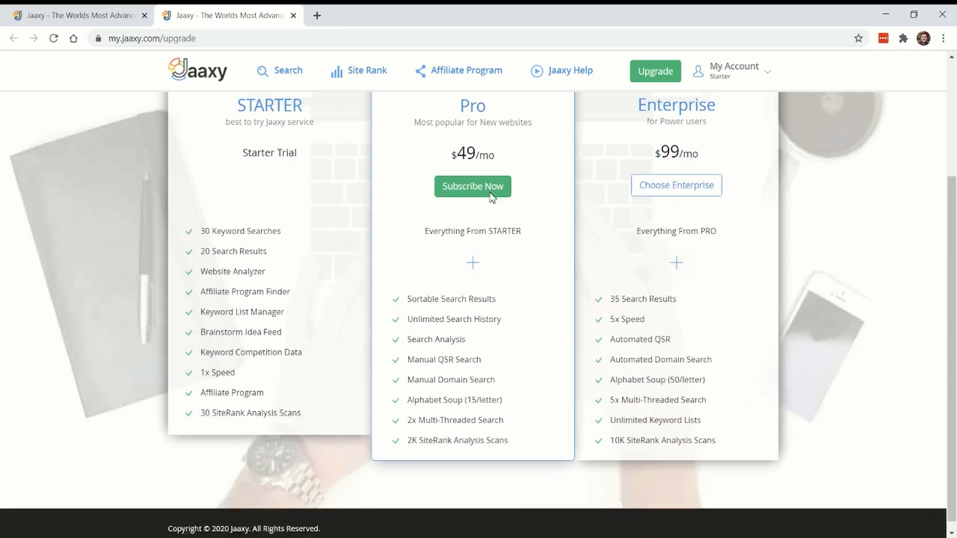
scroll(492, 194, up, 4)
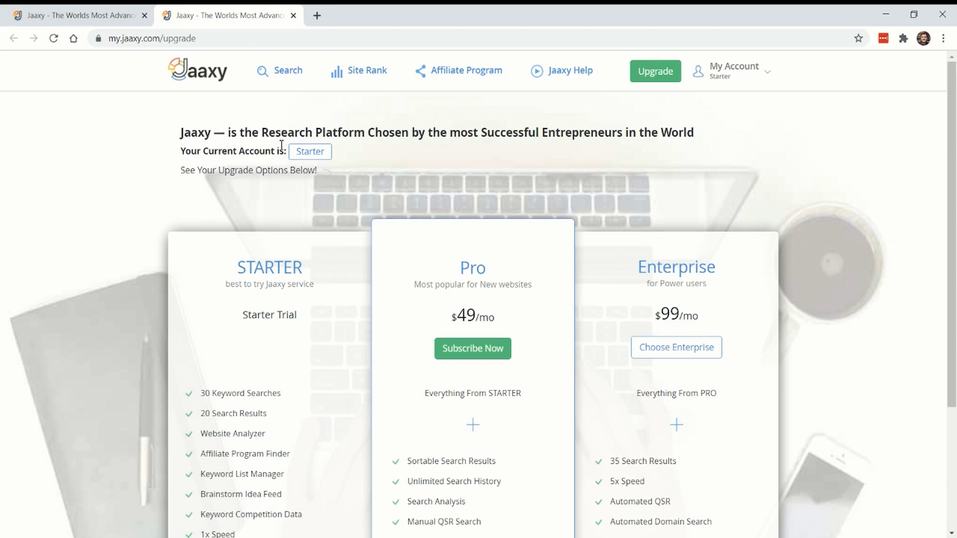
scroll(509, 199, down, 1)
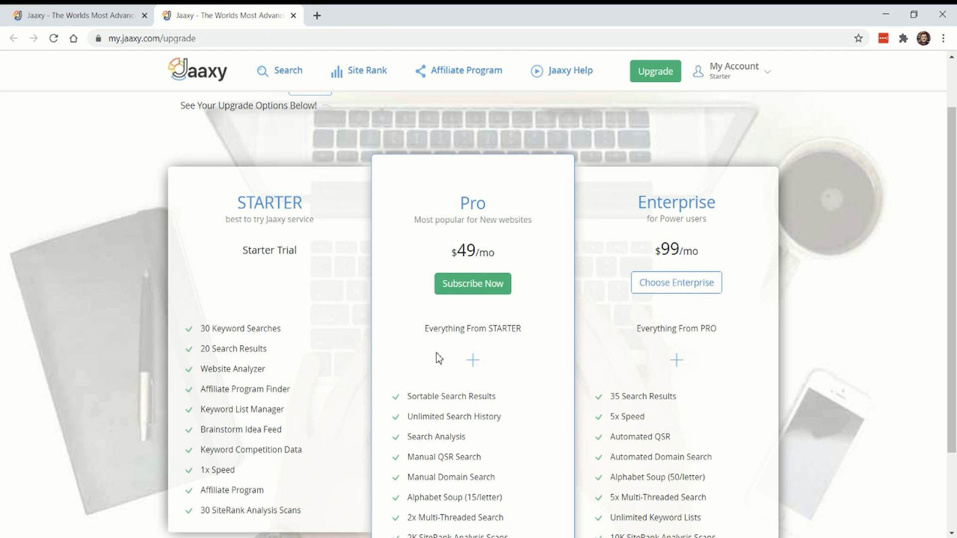
scroll(440, 359, down, 5)
scroll(498, 269, up, 8)
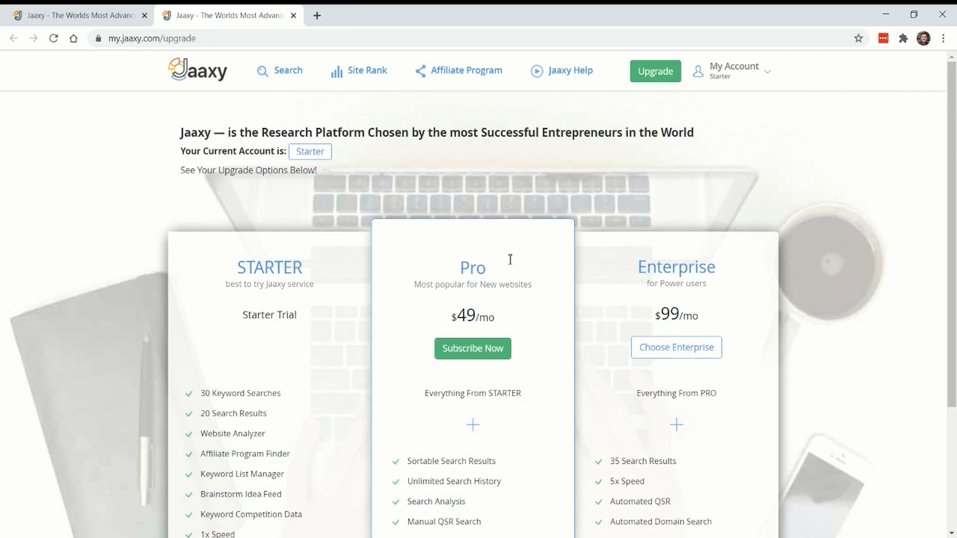
Close the upgrade tab and check the Phrase/URL search type options, keeping Phrase
click(60, 9)
click(293, 16)
scroll(150, 269, down, 2)
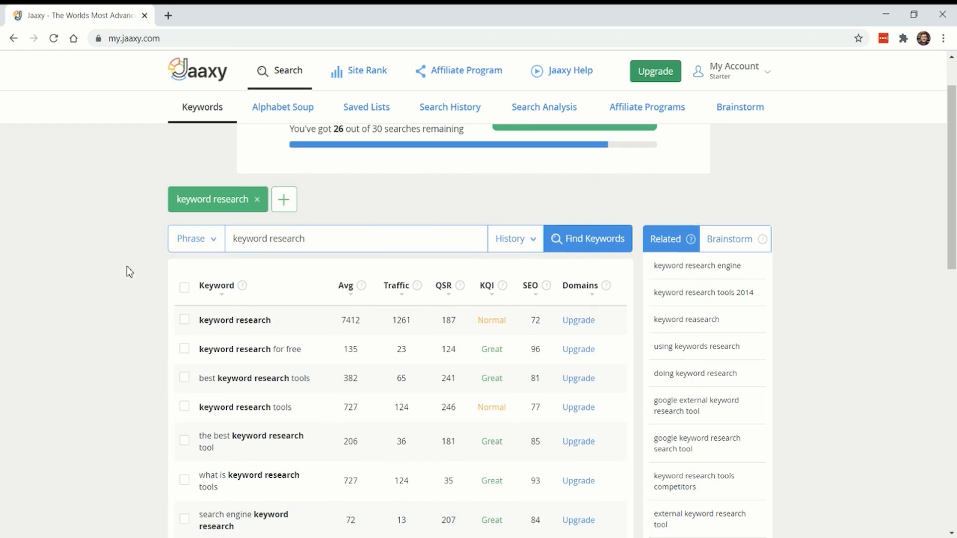
click(210, 245)
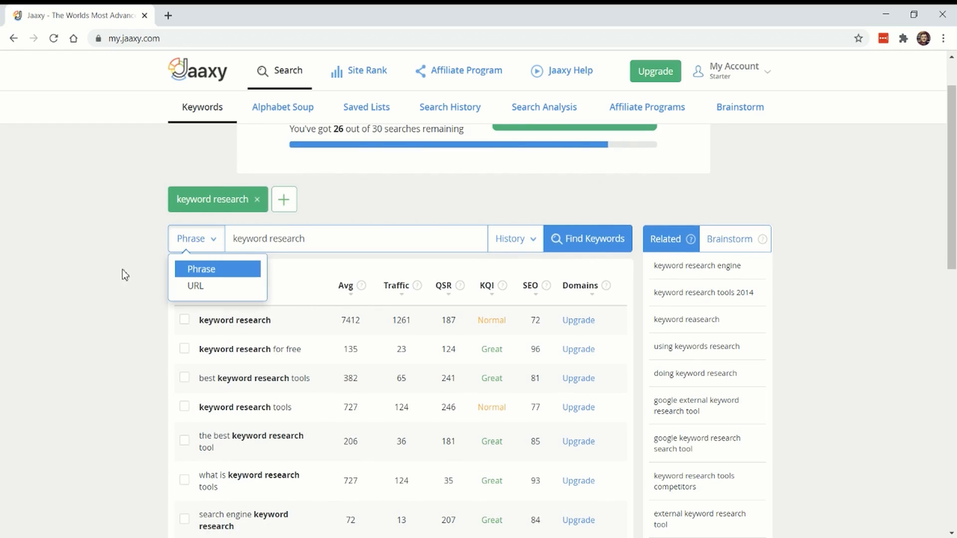
click(195, 267)
click(202, 244)
click(264, 239)
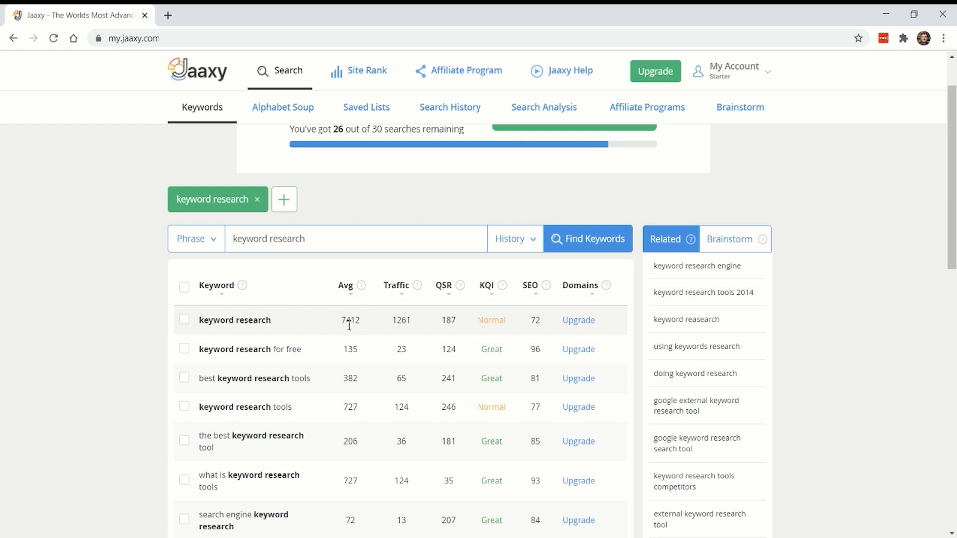
Highlight the keyword research row's Avg 7412 and QSR 187 values
drag(342, 323, 375, 324)
scroll(396, 324, down, 3)
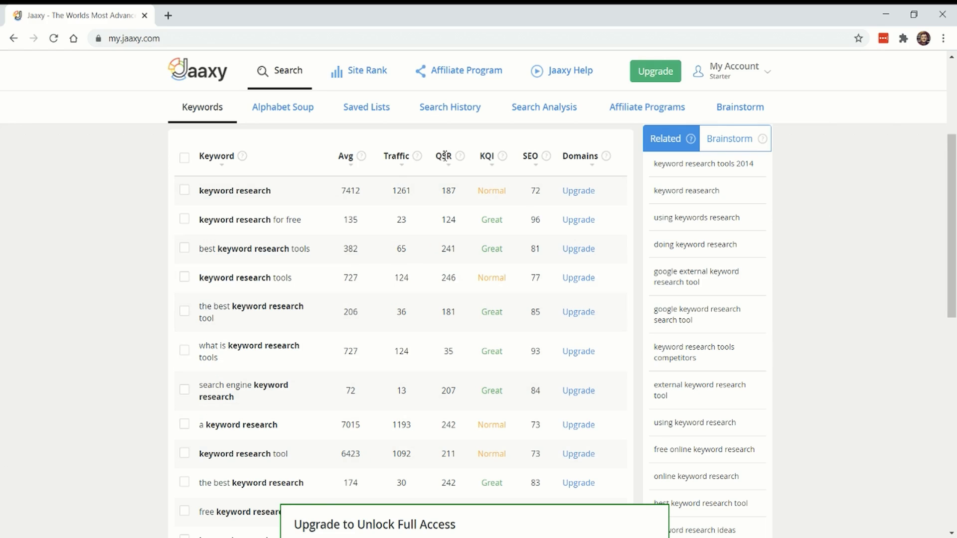
mouse_move(462, 157)
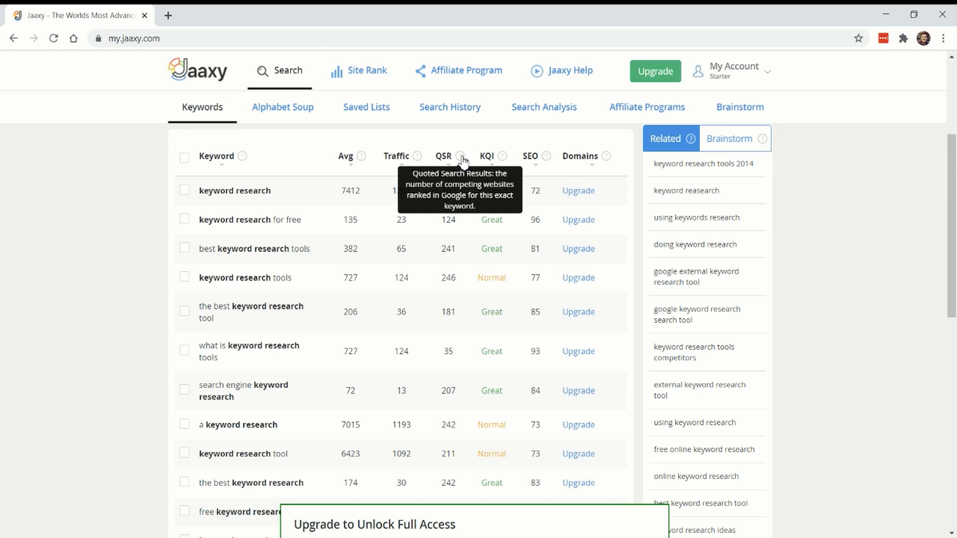
double_click(445, 193)
click(449, 194)
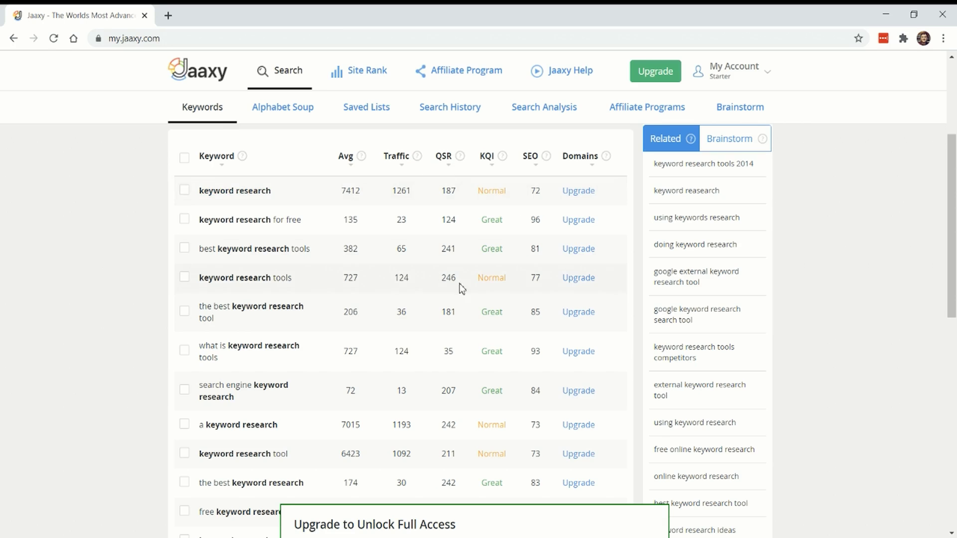
Scroll back up and highlight the main term's QSR value 187
scroll(457, 284, up, 2)
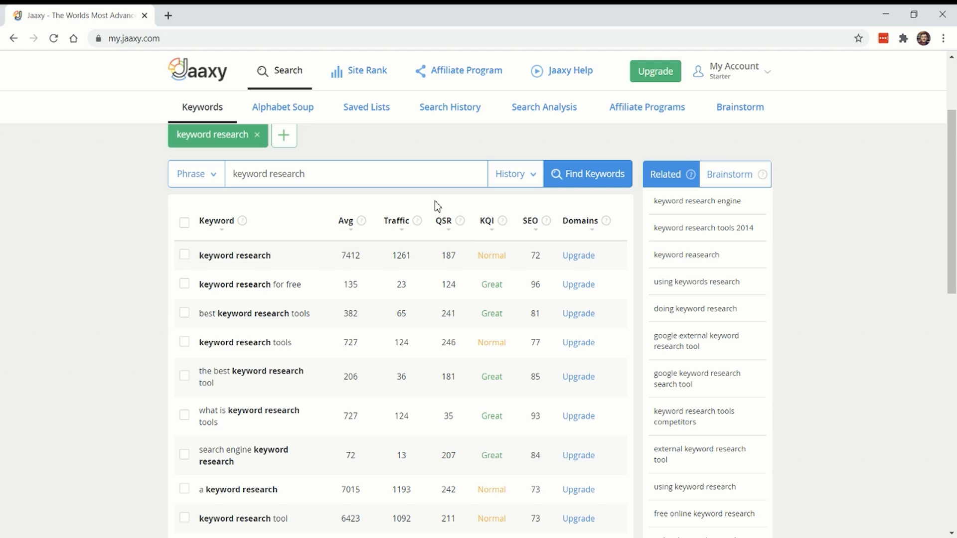
drag(455, 255, 438, 259)
click(448, 256)
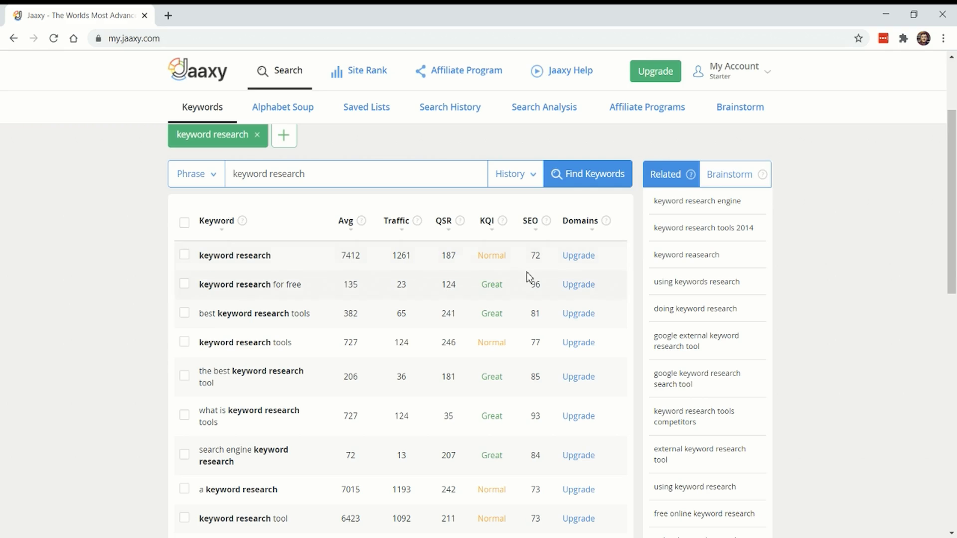
Highlight the SEO scores 96 and 72 and scroll through the results
mouse_move(548, 221)
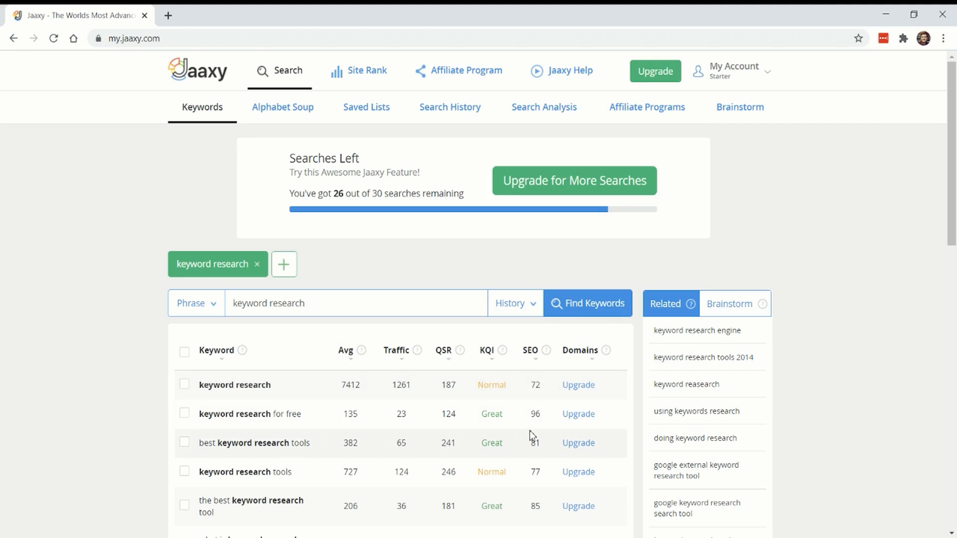
scroll(526, 412, down, 1)
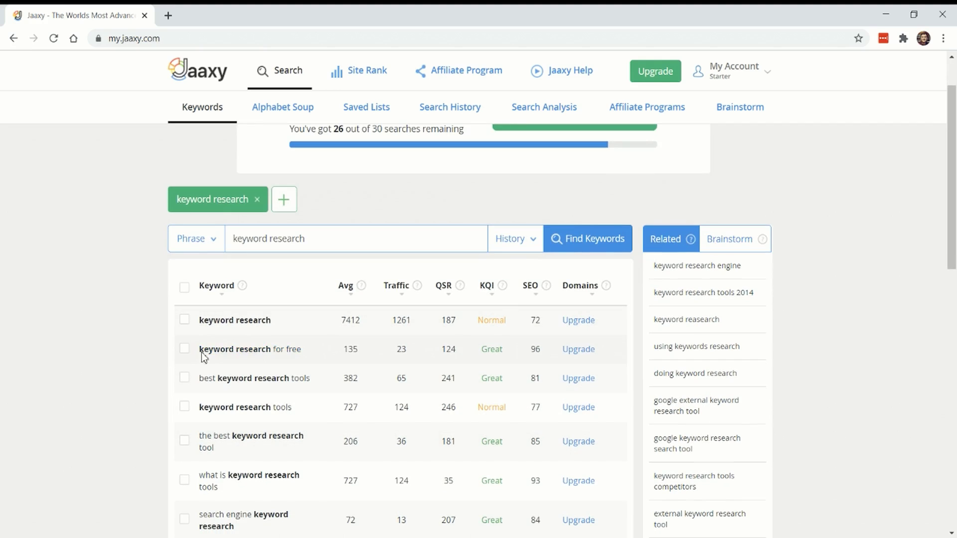
double_click(538, 351)
click(535, 352)
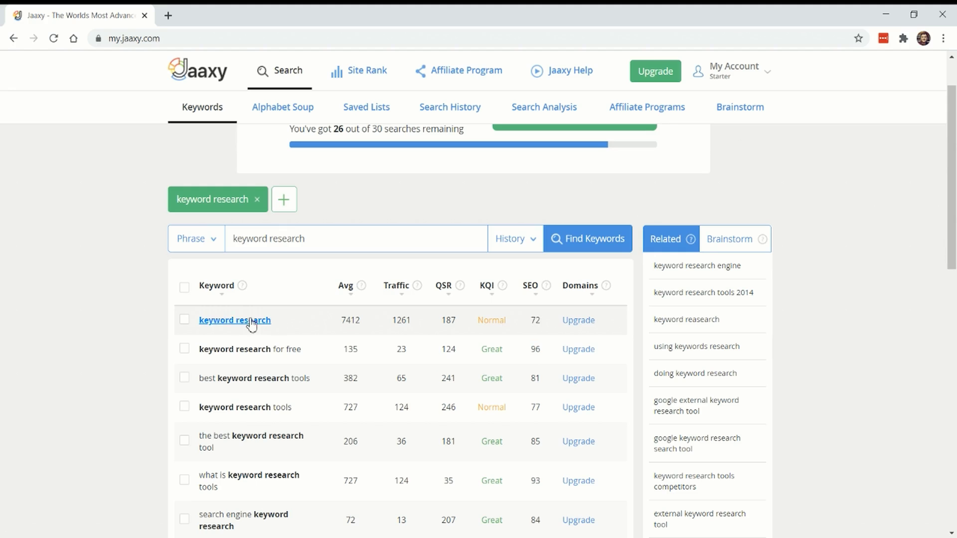
double_click(534, 322)
click(540, 323)
double_click(539, 321)
click(536, 322)
double_click(536, 321)
click(537, 323)
double_click(535, 321)
click(536, 321)
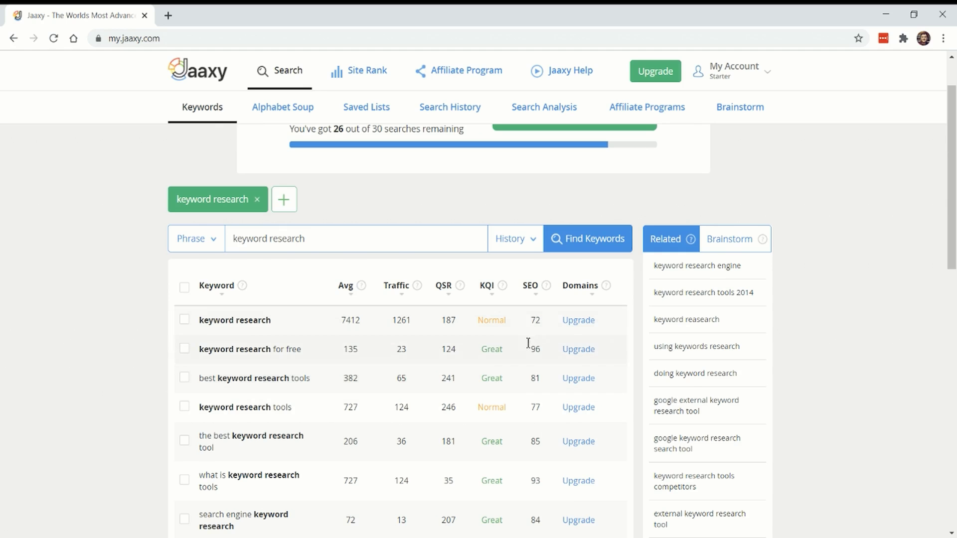
scroll(225, 237, down, 3)
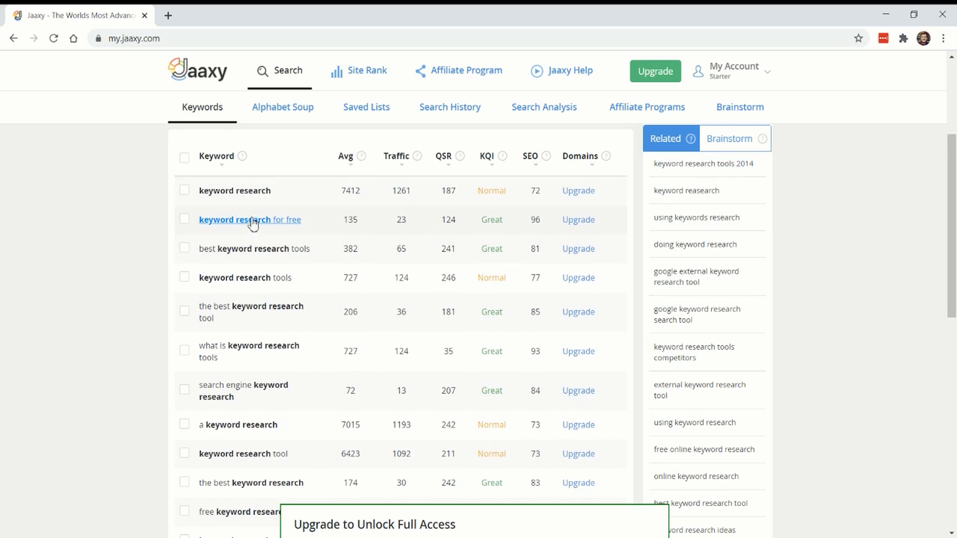
scroll(252, 220, down, 1)
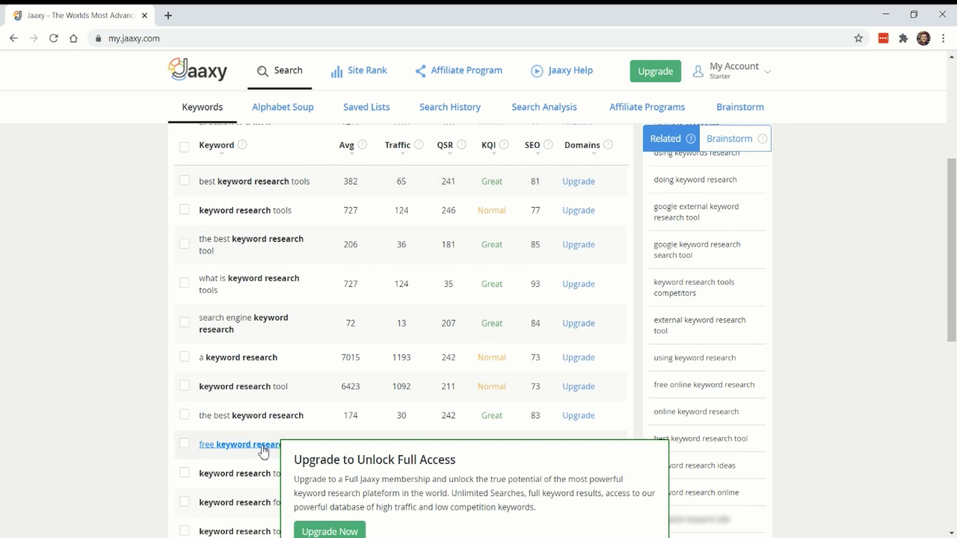
scroll(439, 444, up, 4)
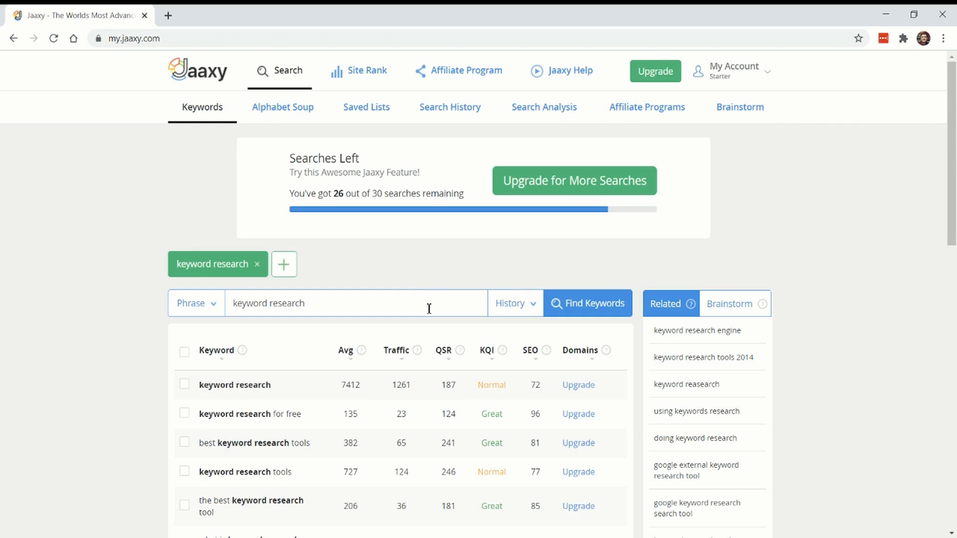
Search the keyword tool for 'buy shoes'
triple_click(429, 309)
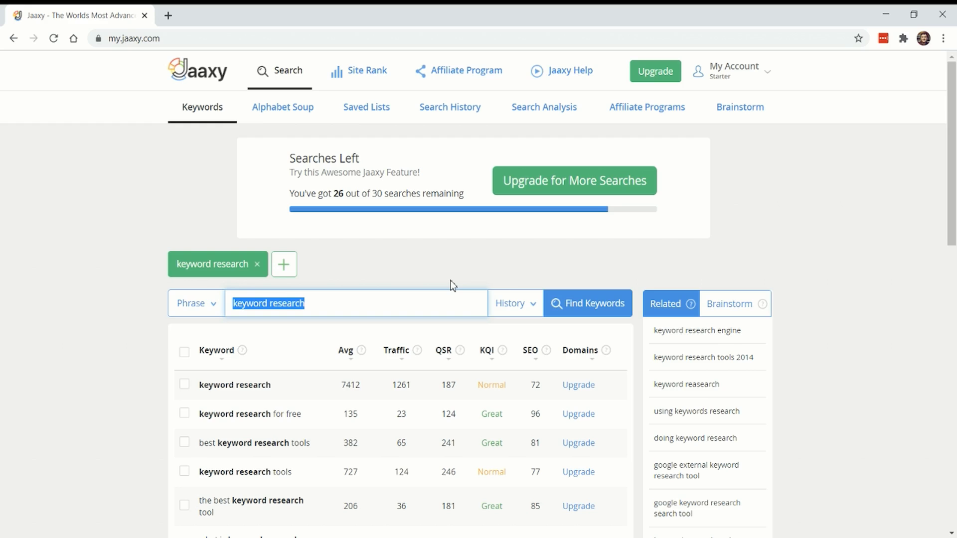
text(buy shoes)
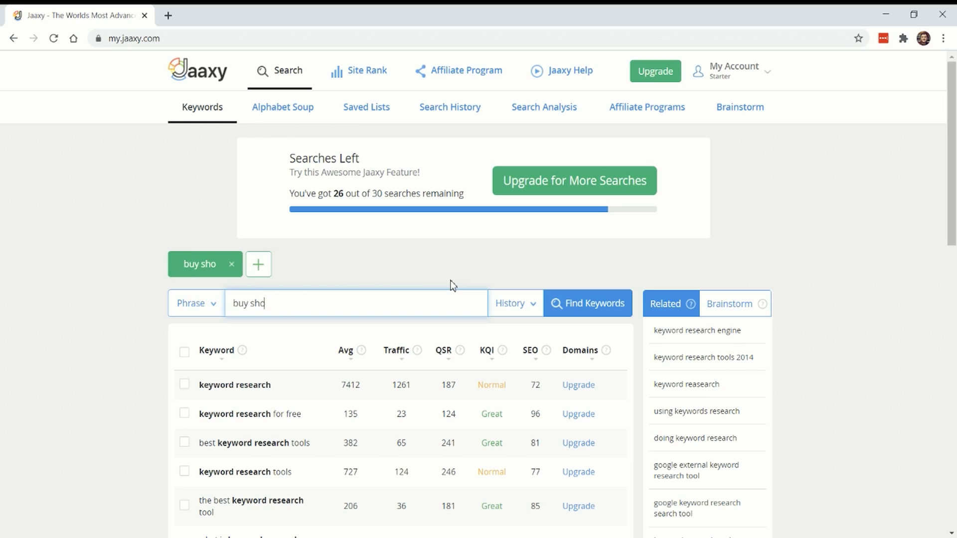
key(Return)
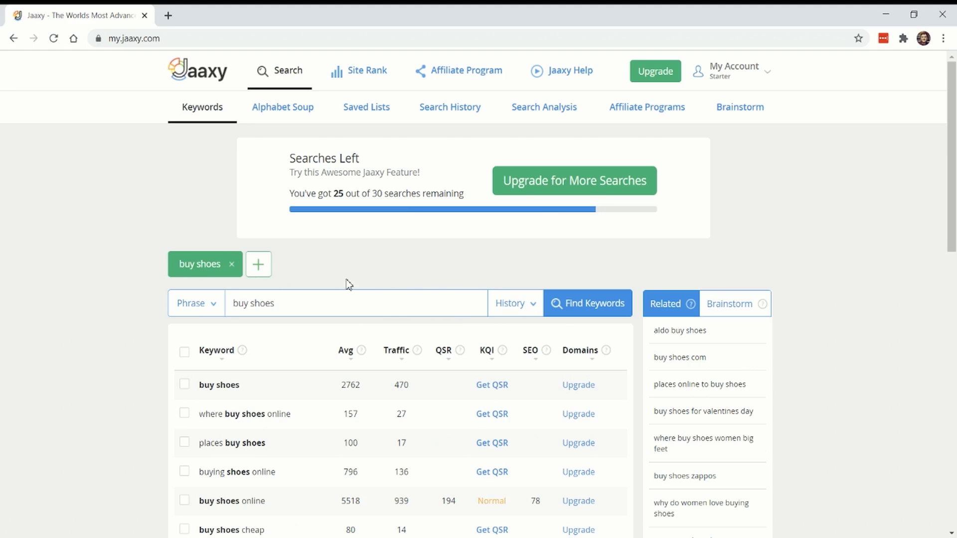
Get the QSR for buy shoes and compare Avg values 2762 and 5518
scroll(405, 260, down, 1)
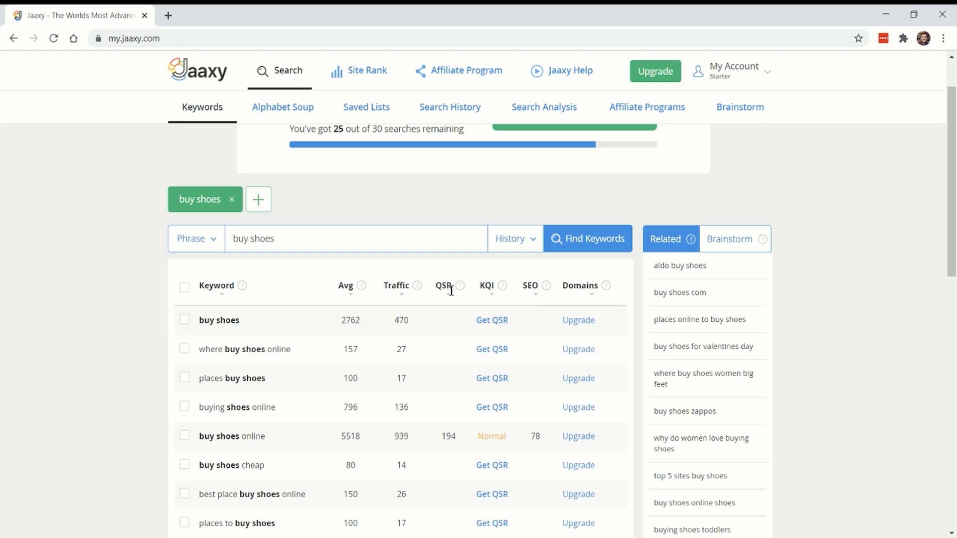
click(493, 321)
scroll(497, 335, down, 1)
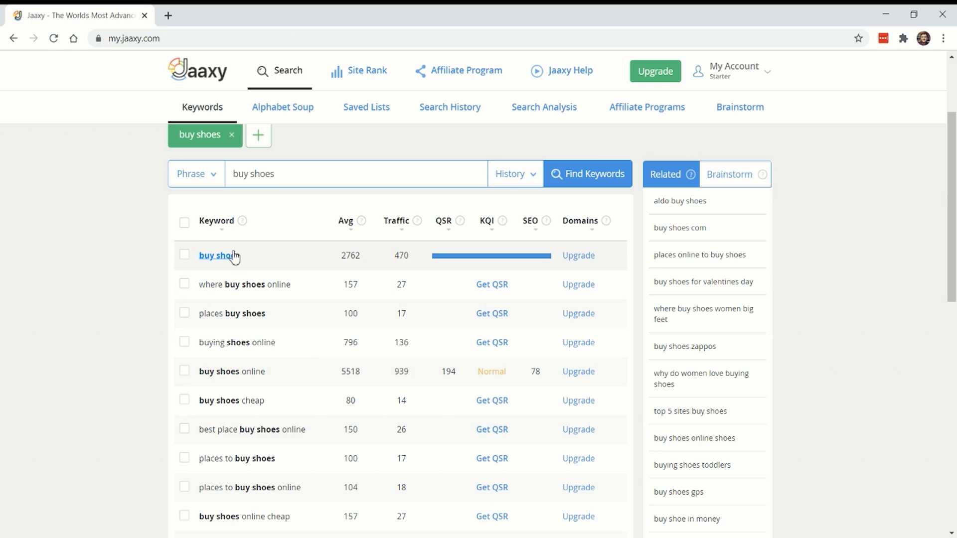
double_click(350, 371)
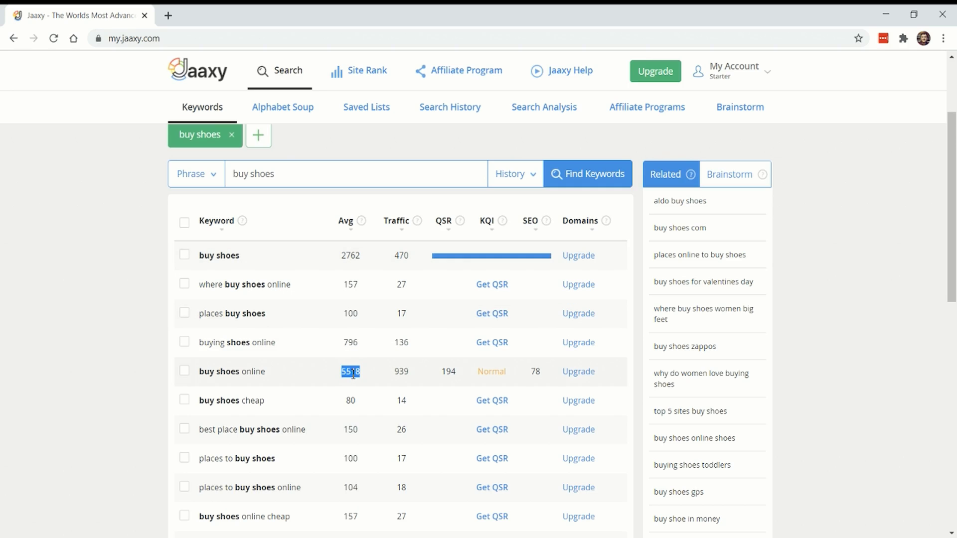
double_click(351, 256)
click(472, 259)
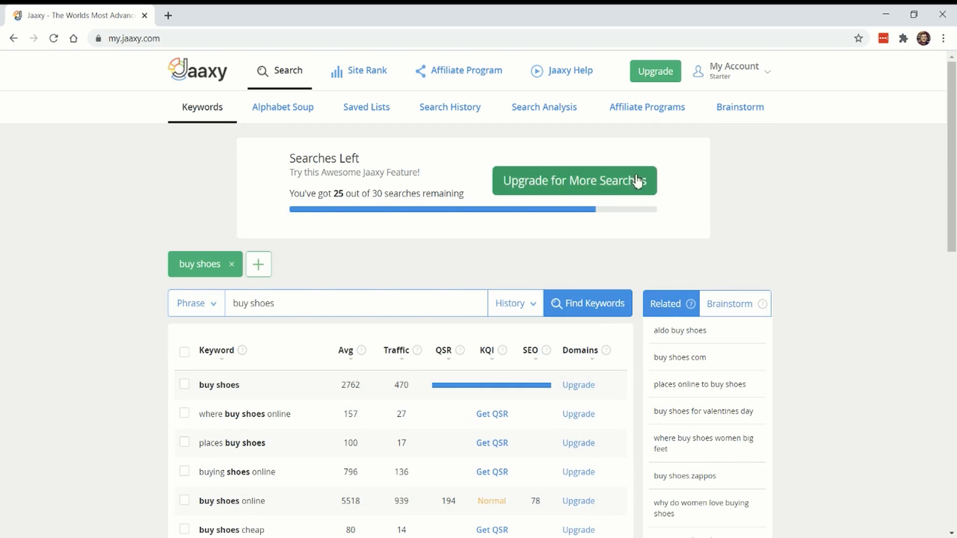
click(289, 109)
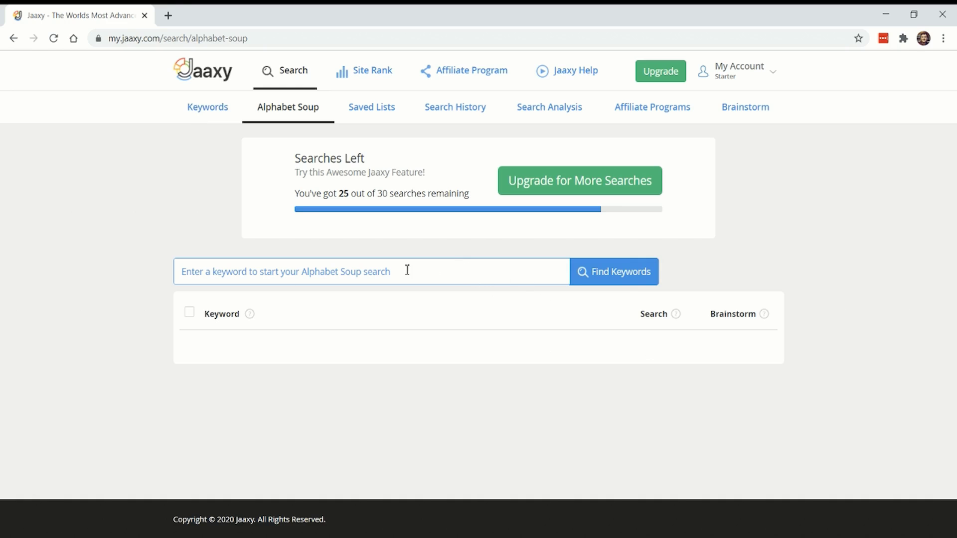
Run an Alphabet Soup search for 'keyword research' and browse the lettered suggestion groups
text(keyword research)
key(Return)
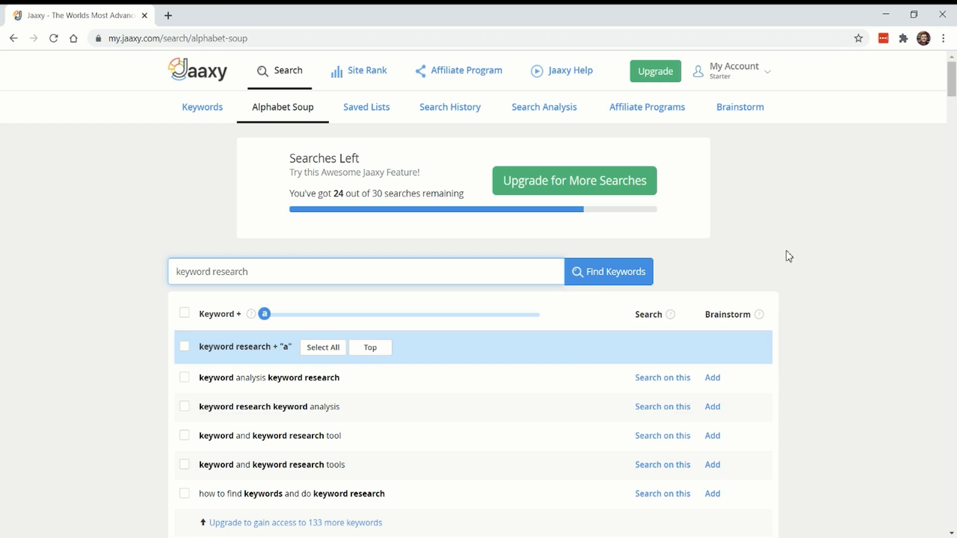
click(820, 263)
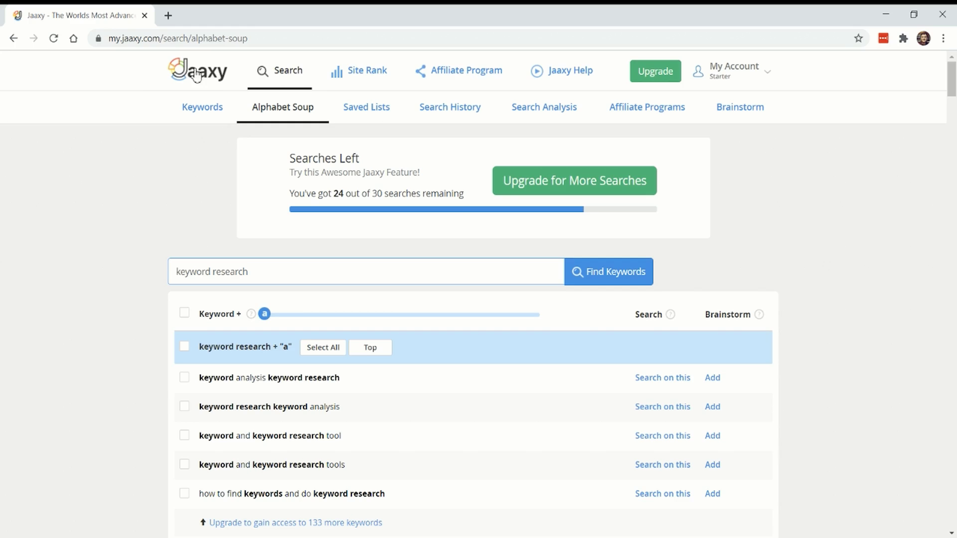
scroll(892, 264, down, 1)
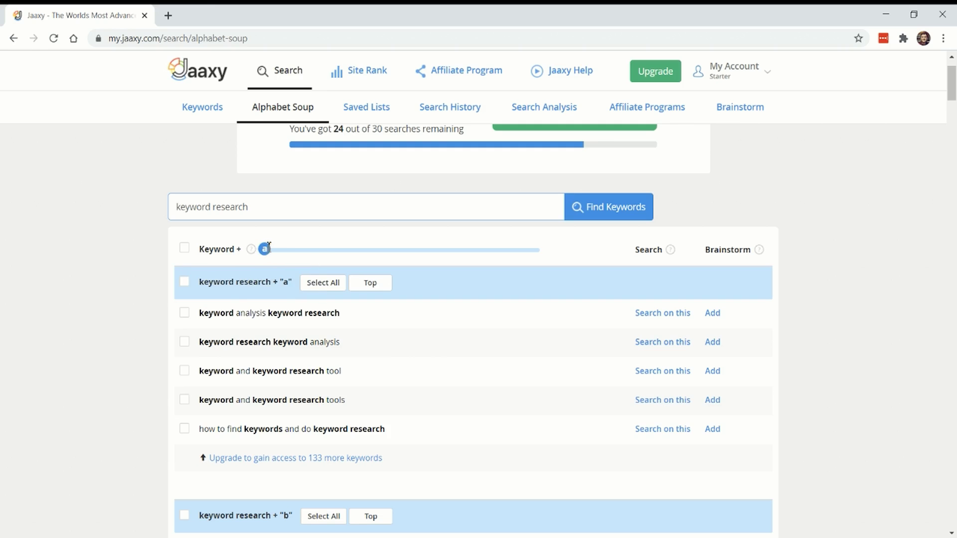
scroll(226, 337, down, 3)
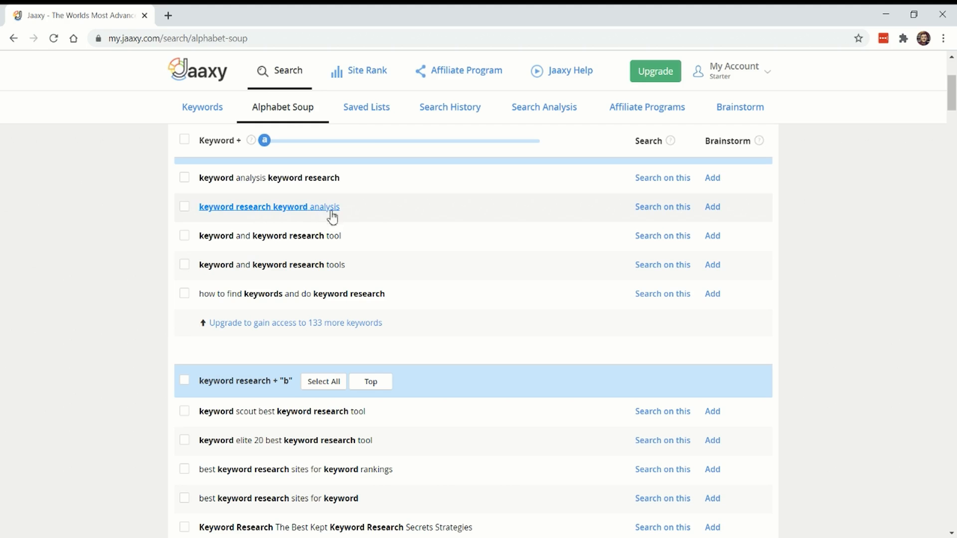
scroll(541, 319, down, 10)
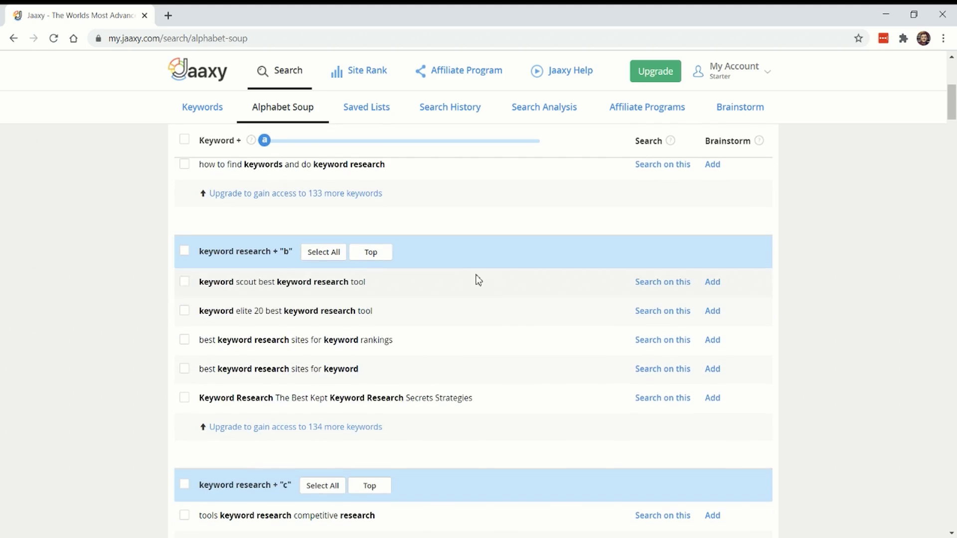
scroll(523, 314, down, 15)
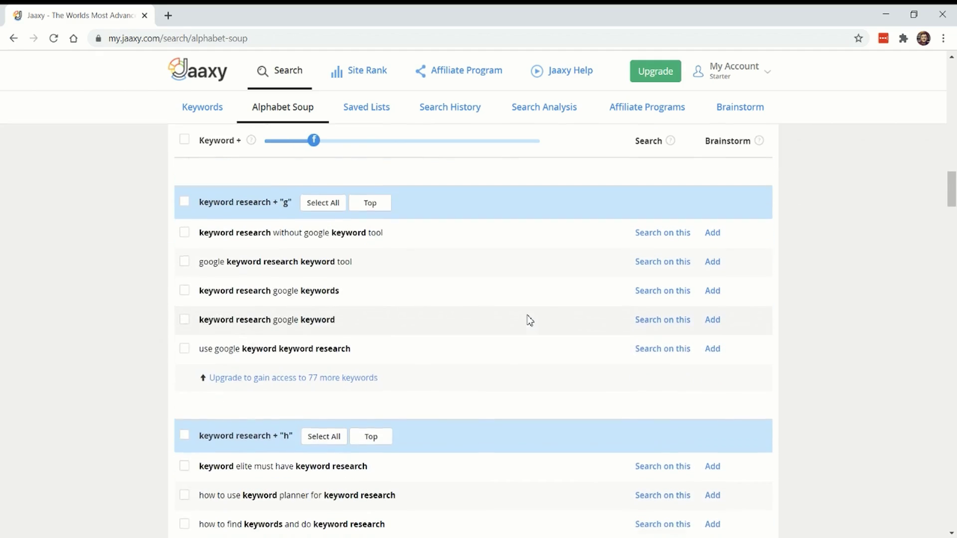
scroll(528, 317, down, 5)
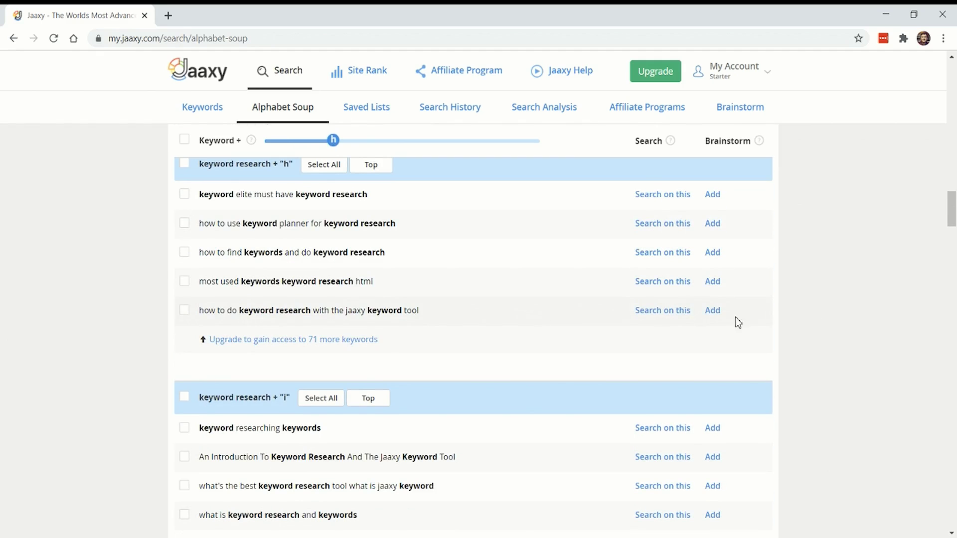
drag(951, 209, 951, 79)
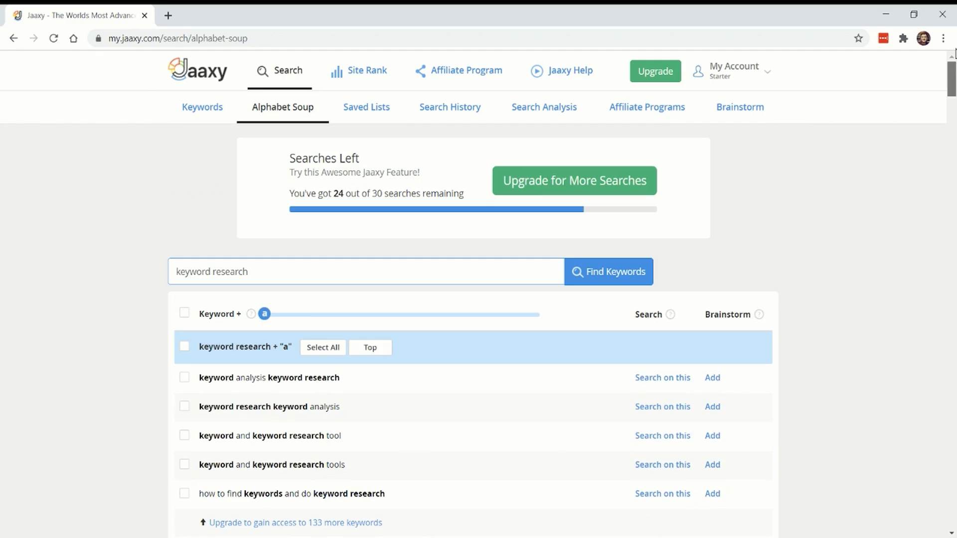
double_click(313, 281)
click(310, 278)
click(318, 293)
double_click(310, 281)
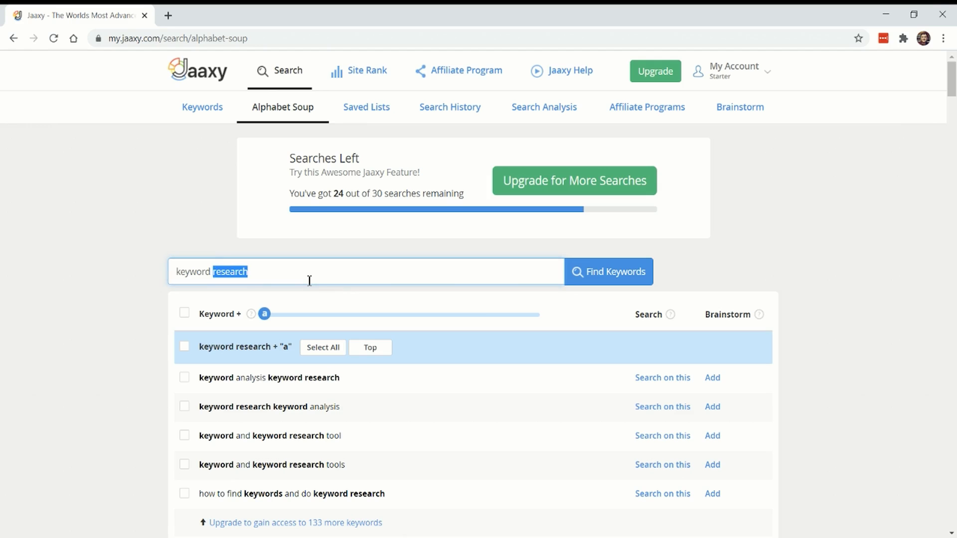
key(ctrl+a)
text(buy)
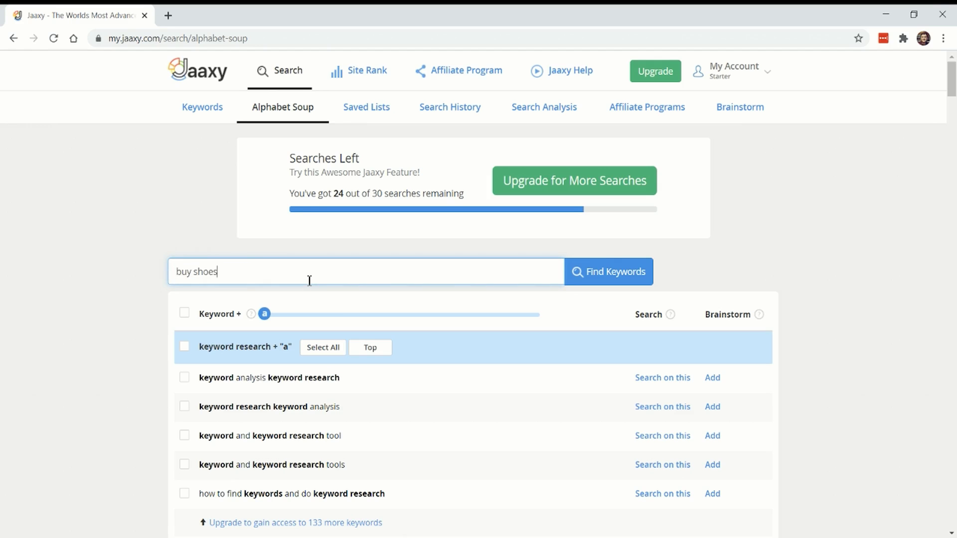
text( shoes)
key(Return)
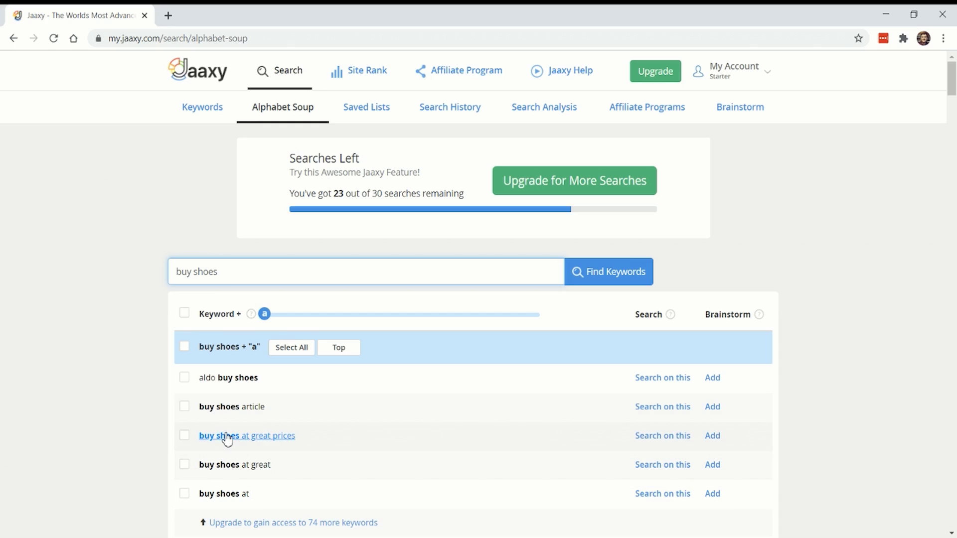
scroll(242, 447, down, 3)
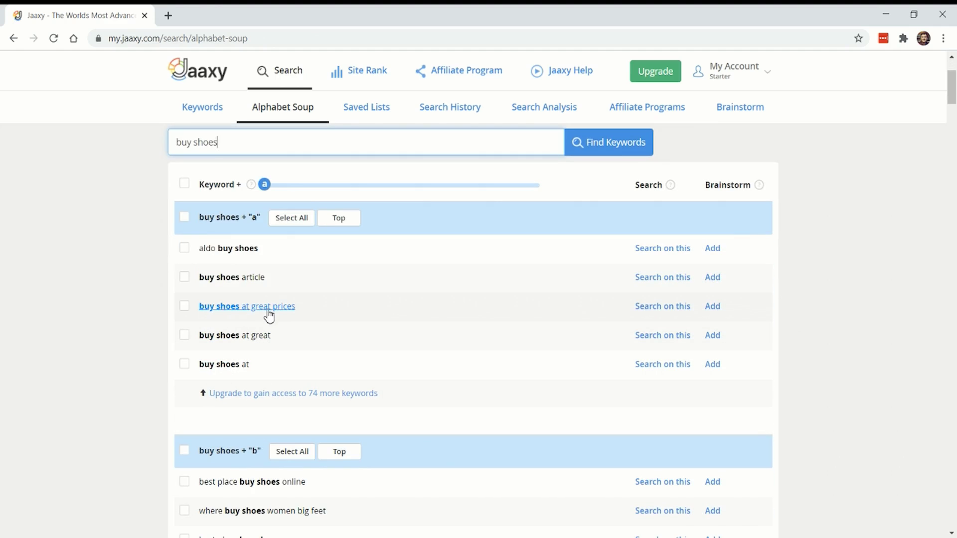
scroll(234, 310, down, 4)
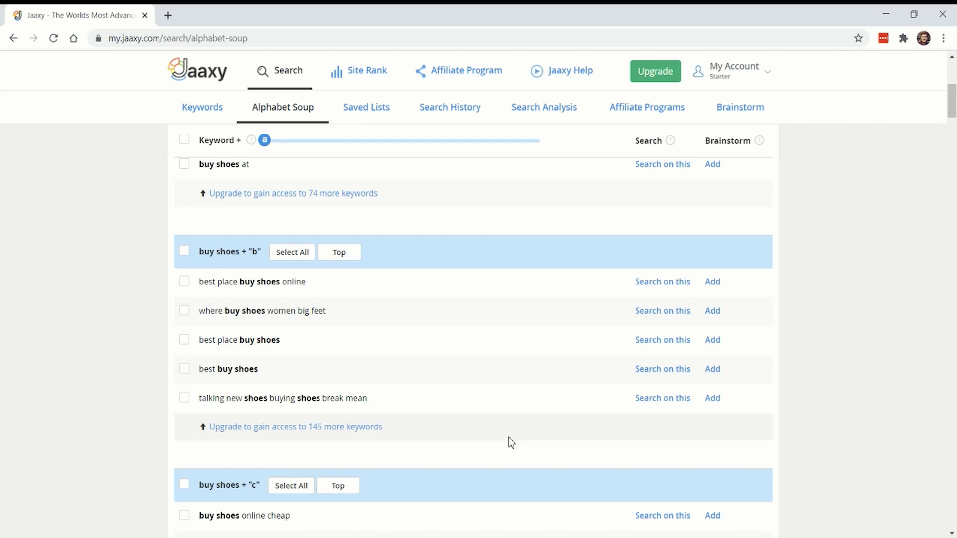
scroll(264, 339, down, 9)
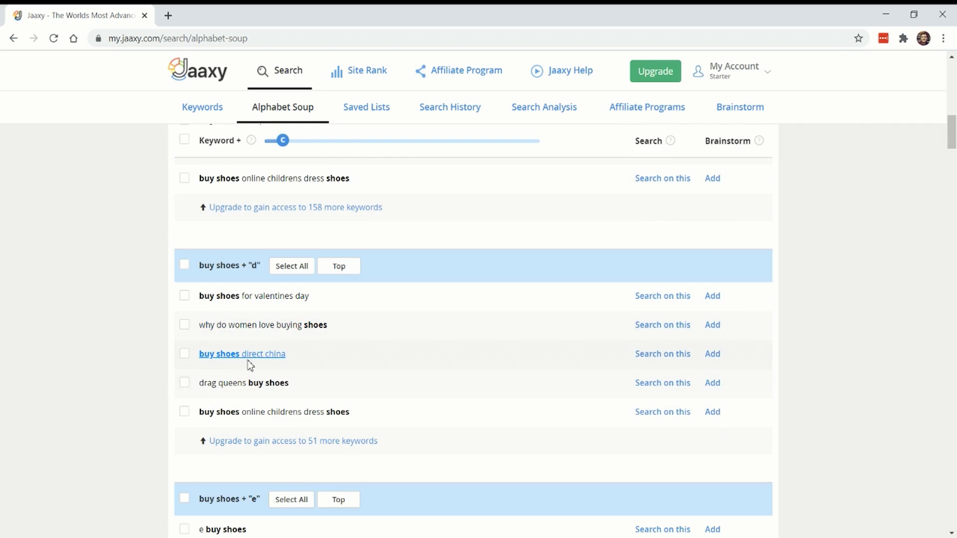
scroll(543, 342, down, 5)
scroll(519, 336, up, 3)
scroll(274, 393, down, 1)
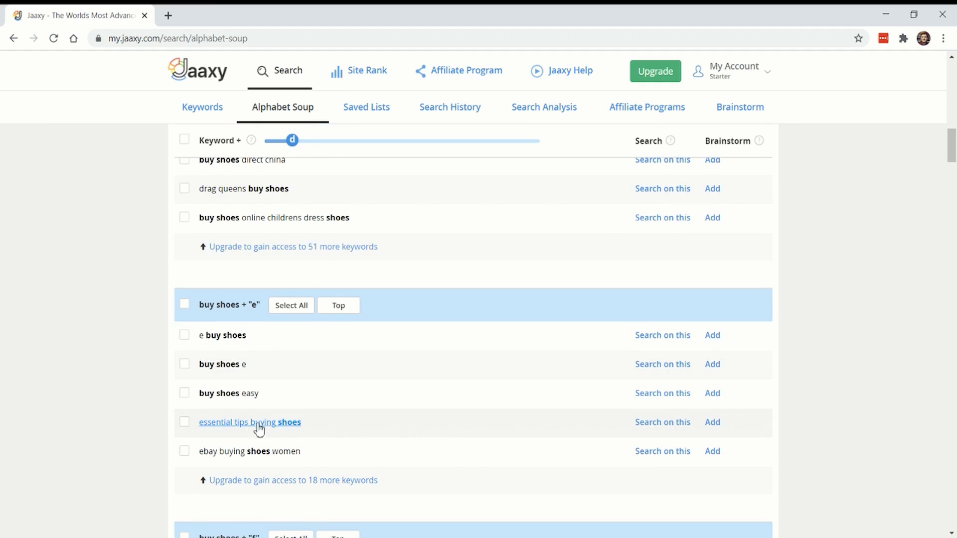
scroll(399, 402, up, 20)
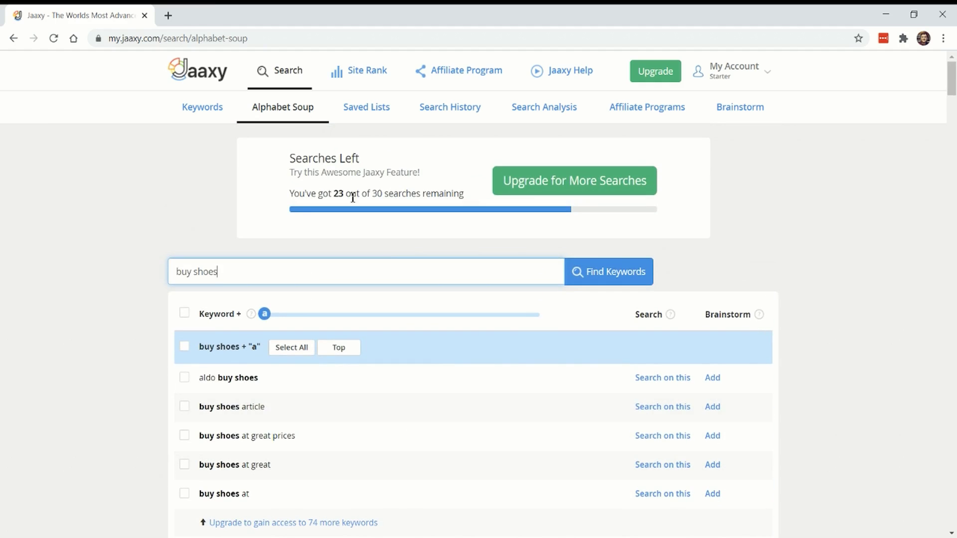
Go via Saved Lists and Search History to a Google search analysis for 'keyword research'
click(368, 114)
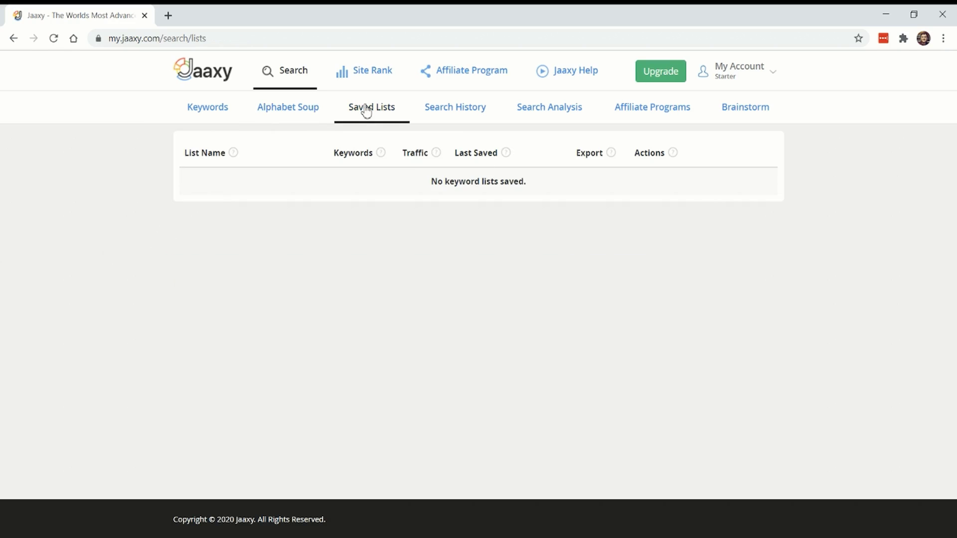
click(451, 108)
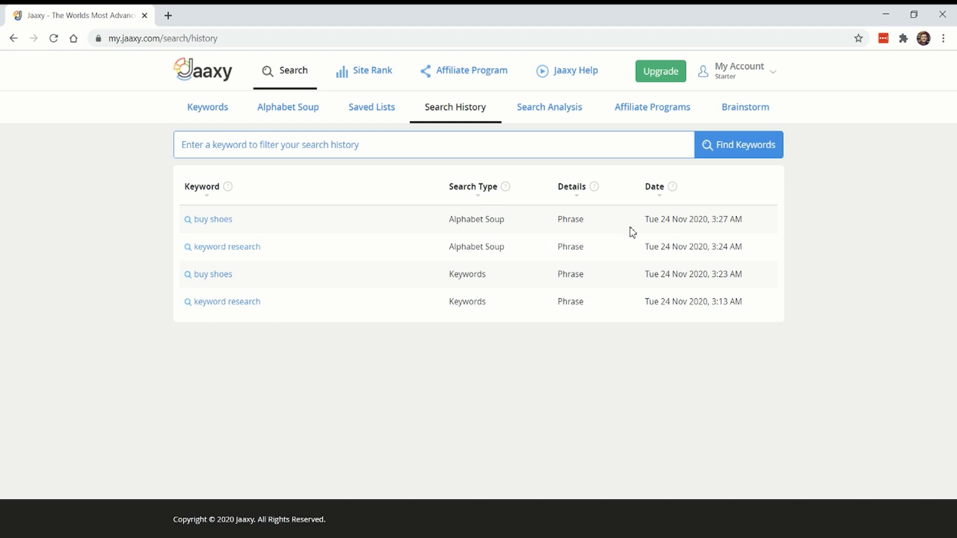
click(549, 107)
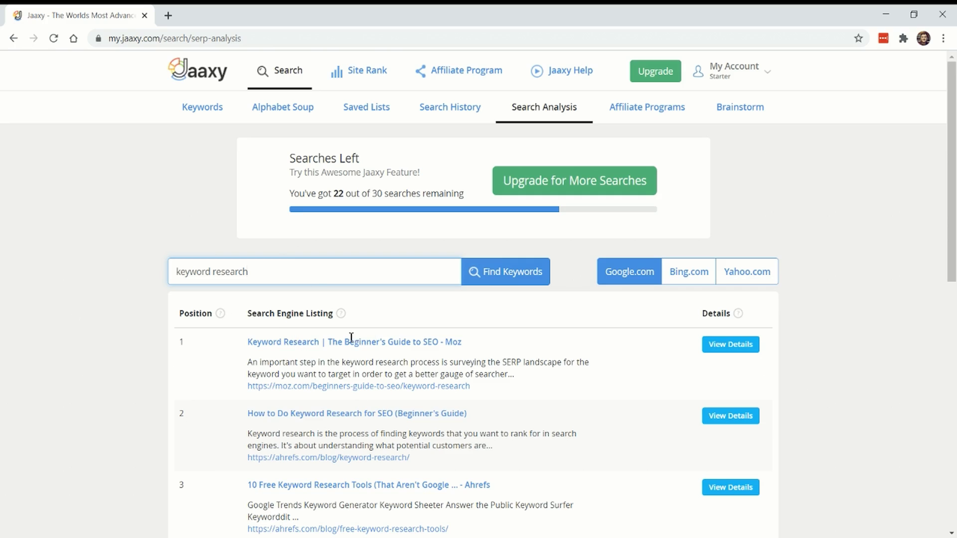
Reload the keyword research analysis on Bing.com, then go to Affiliate Programs
click(689, 272)
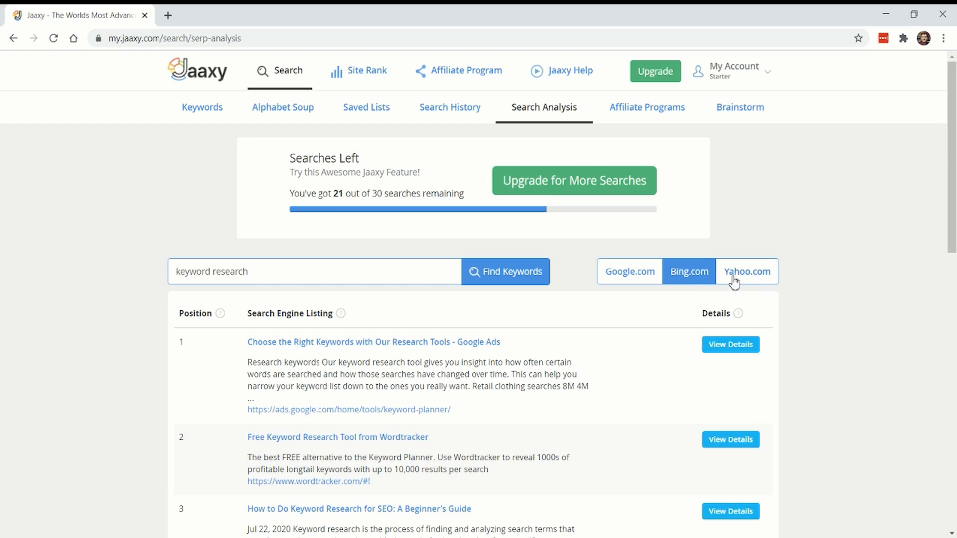
click(690, 110)
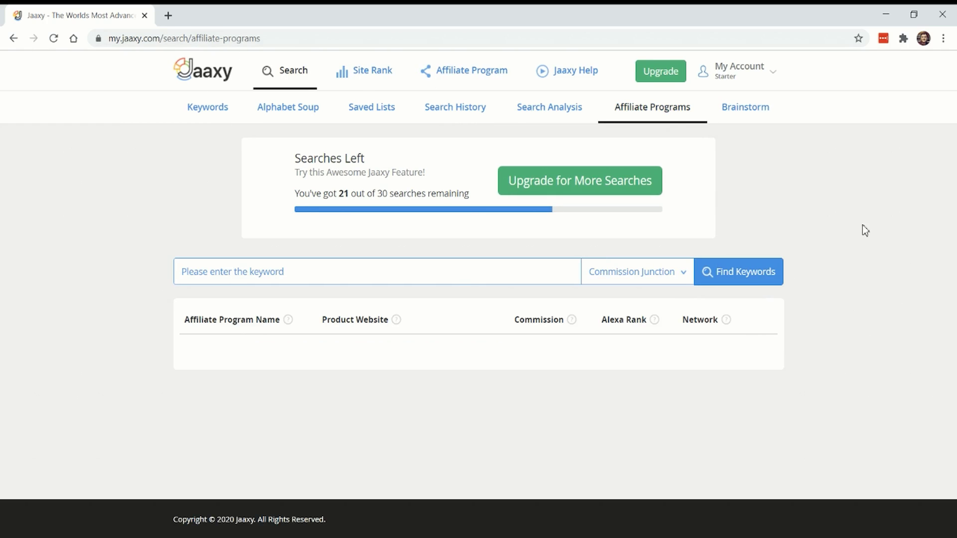
Search ClickBank affiliate programs for 'keyword research' and scroll through the results
click(658, 272)
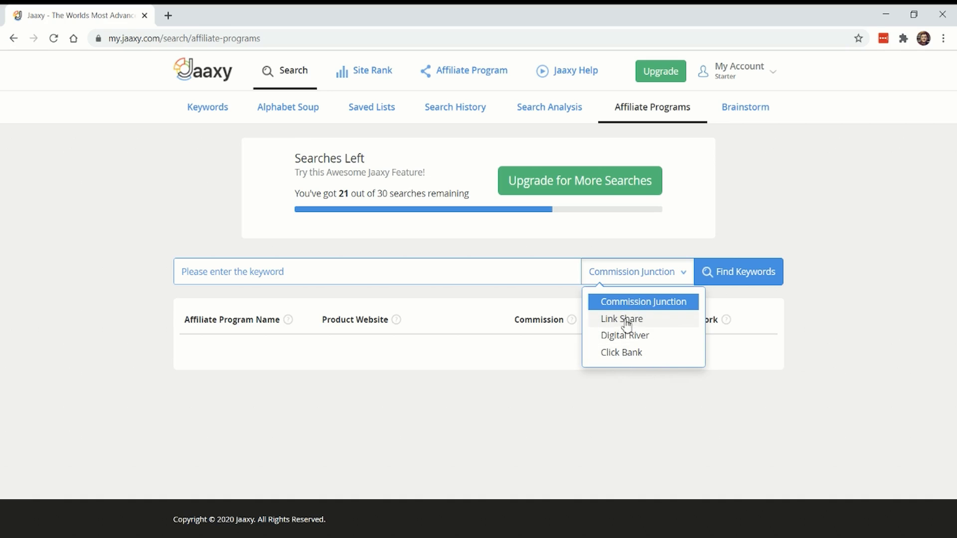
click(632, 350)
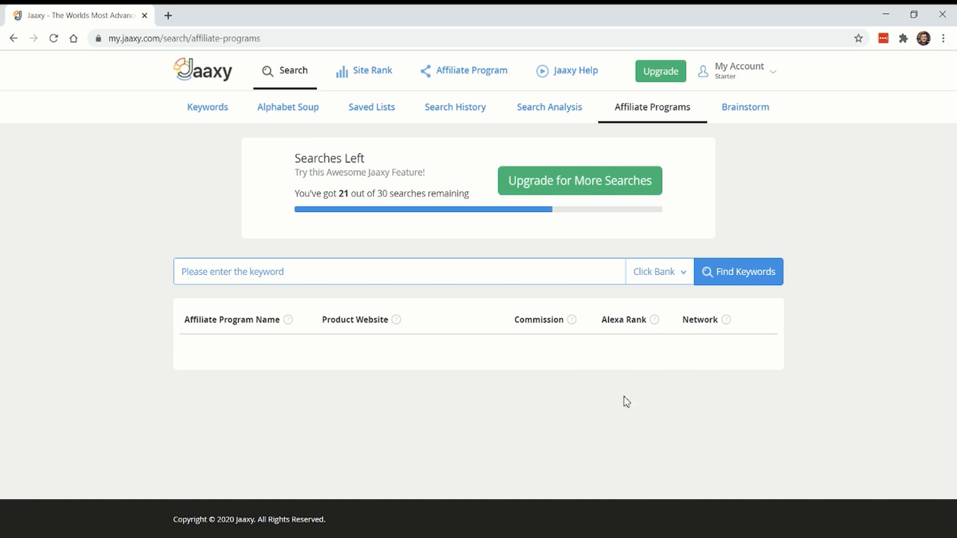
click(434, 272)
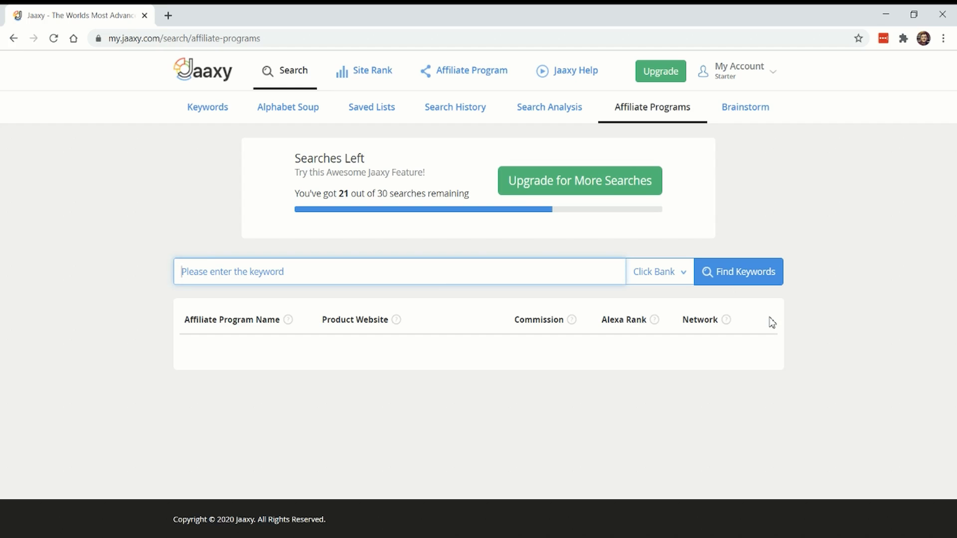
text(keyword research)
key(Return)
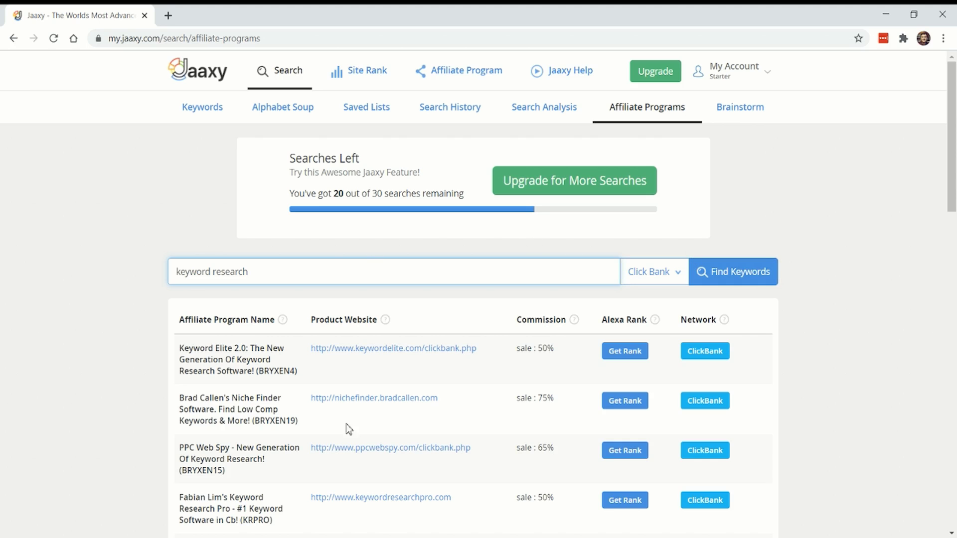
scroll(390, 424, down, 4)
scroll(302, 326, down, 4)
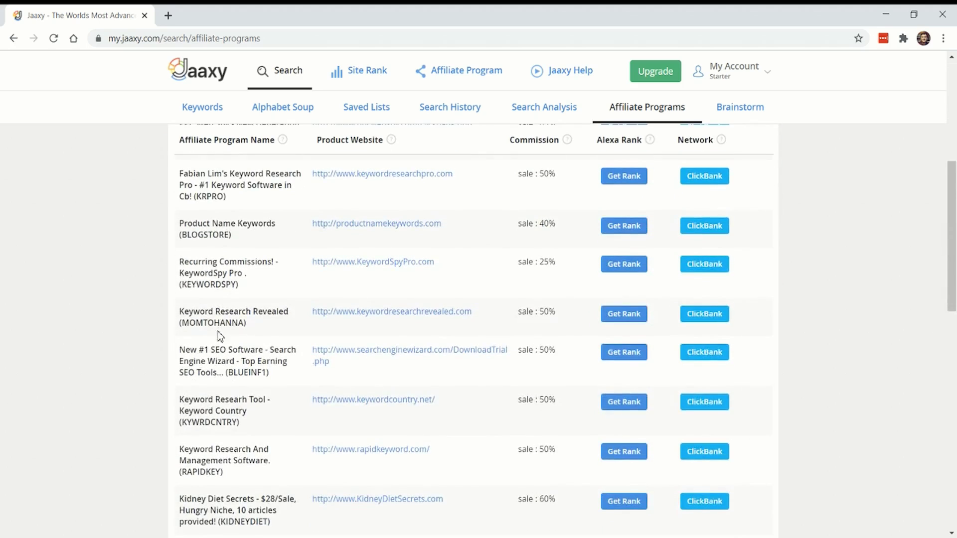
scroll(231, 344, up, 4)
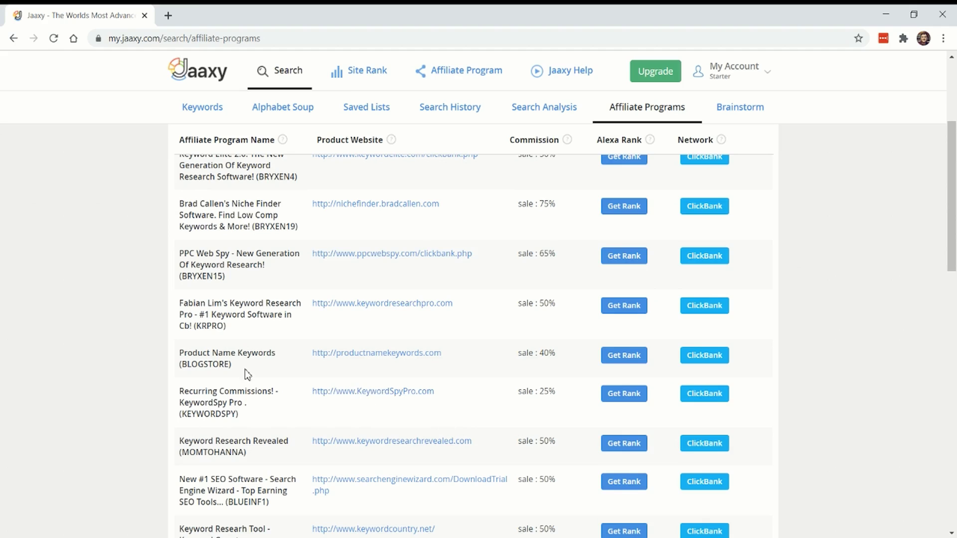
scroll(241, 379, up, 3)
scroll(445, 338, down, 5)
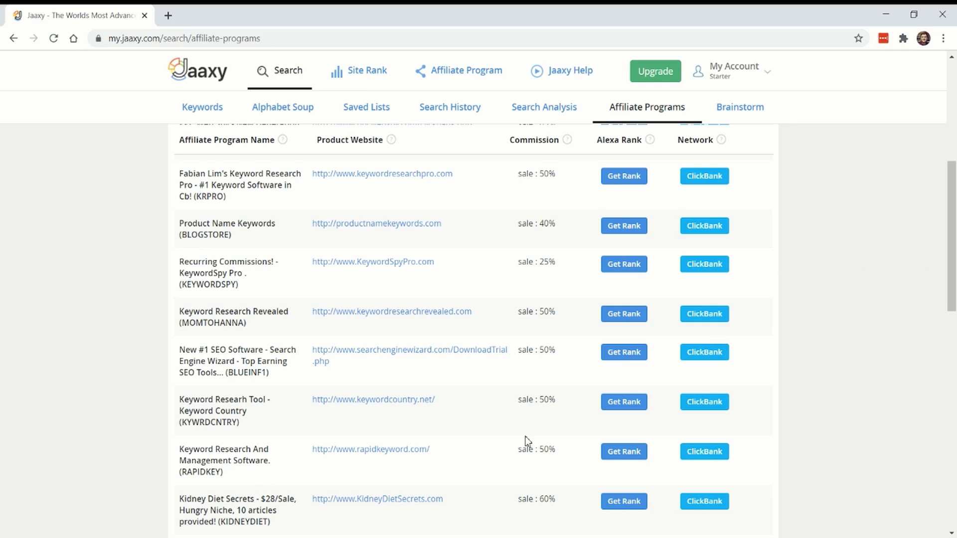
scroll(548, 454, up, 7)
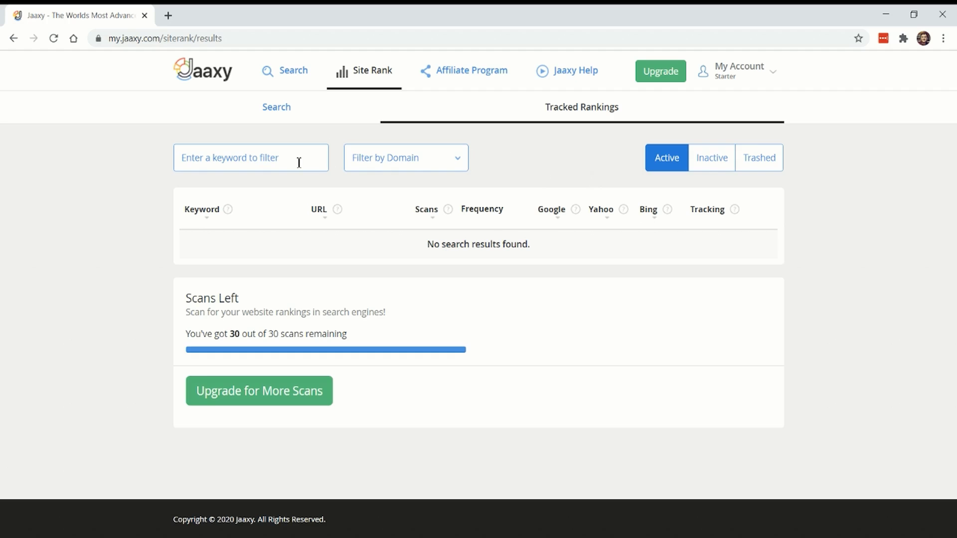
Filter Site Rank tracked rankings by 'keyword research', then return to the Keywords search
click(434, 172)
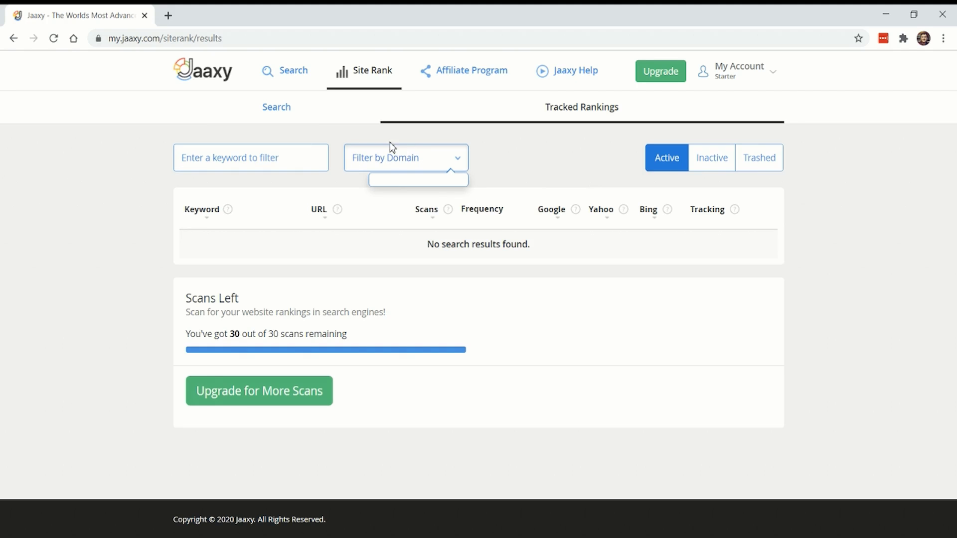
click(523, 172)
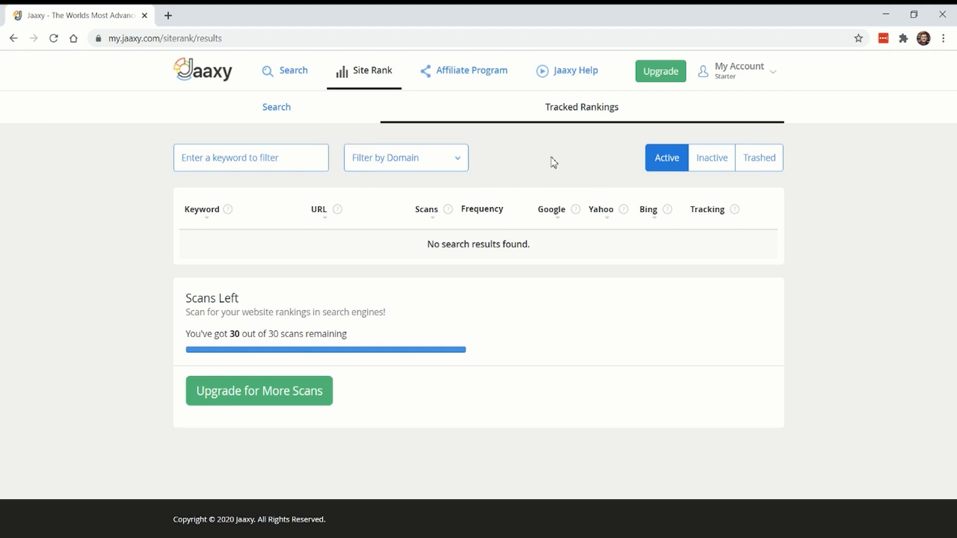
text(keyword research)
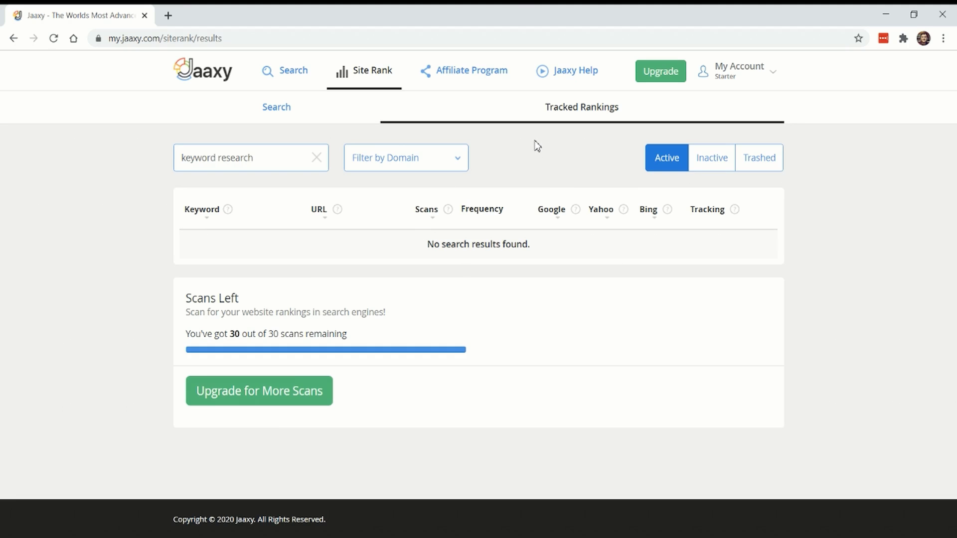
click(292, 70)
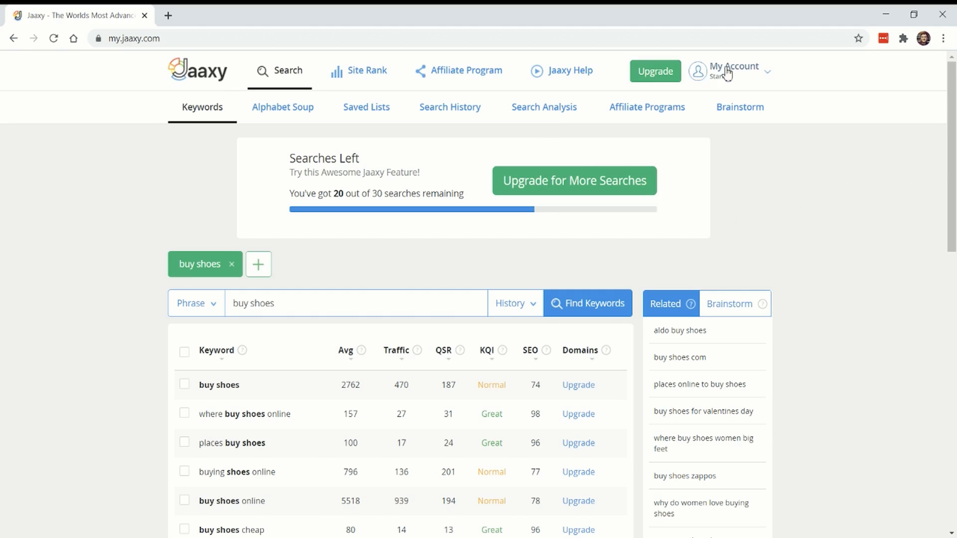
scroll(424, 454, down, 2)
scroll(463, 449, up, 2)
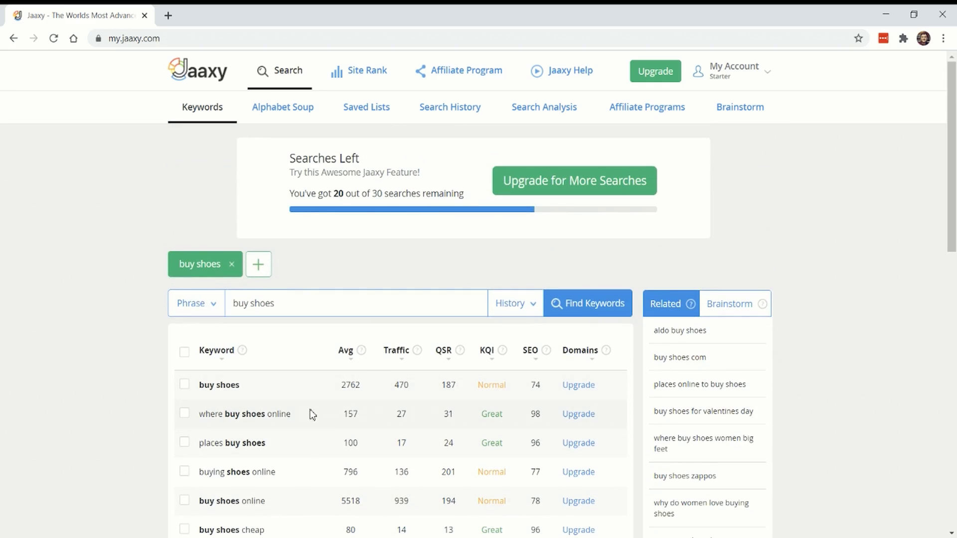